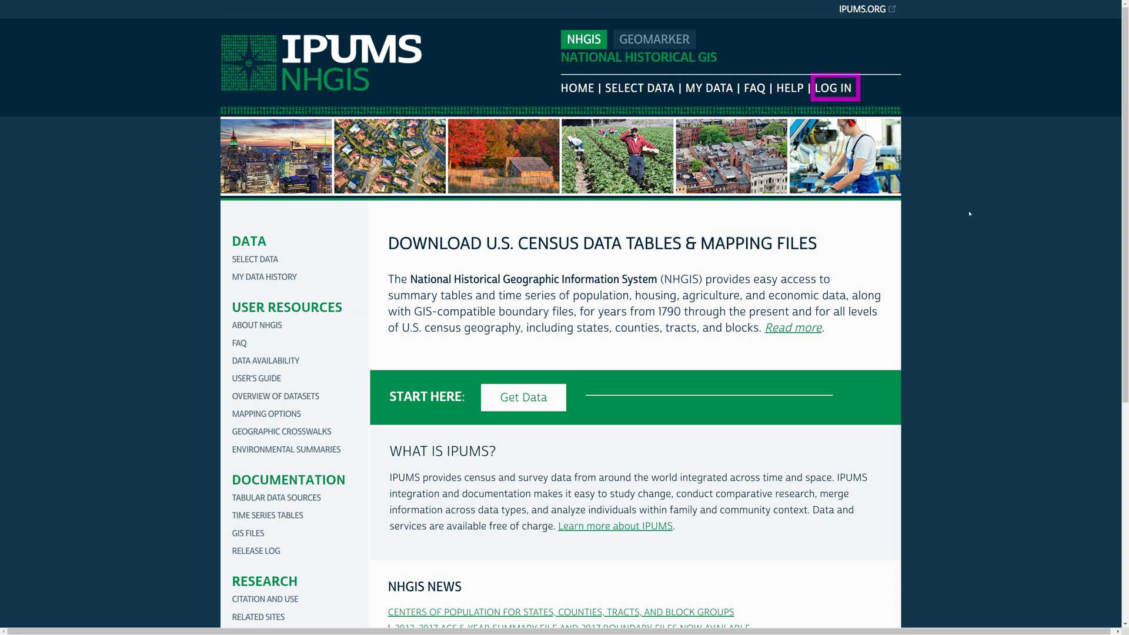
Sign in to NHGIS and submit the renewed yearly registration with the license terms accepted.
{"action": "left_click", "coordinate": [835, 89]}
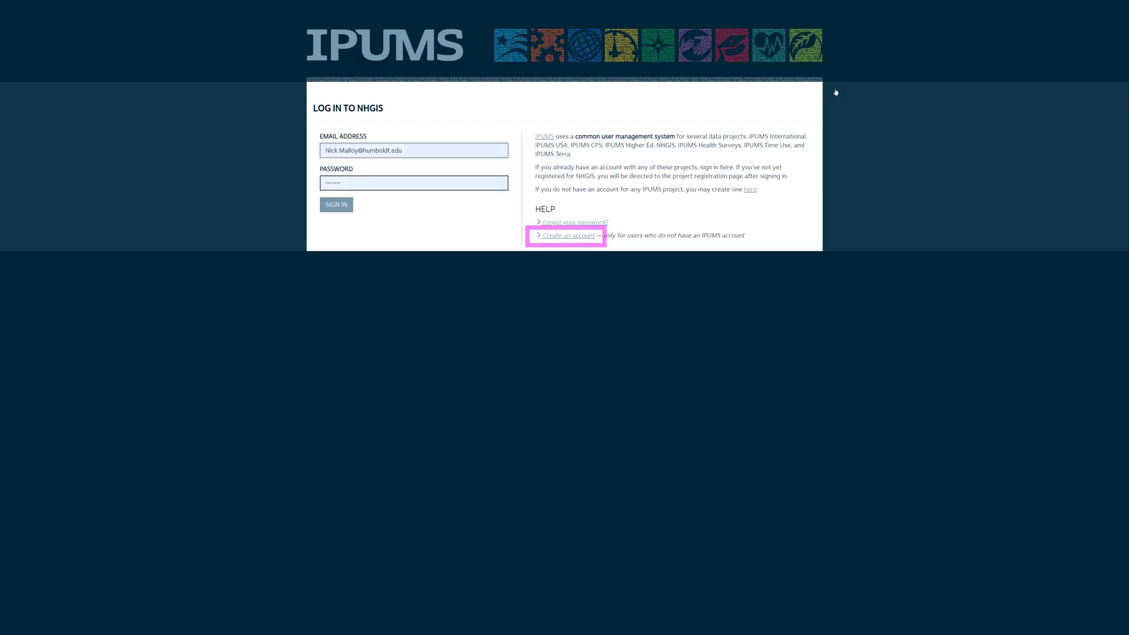
{"action": "key", "text": "Return"}
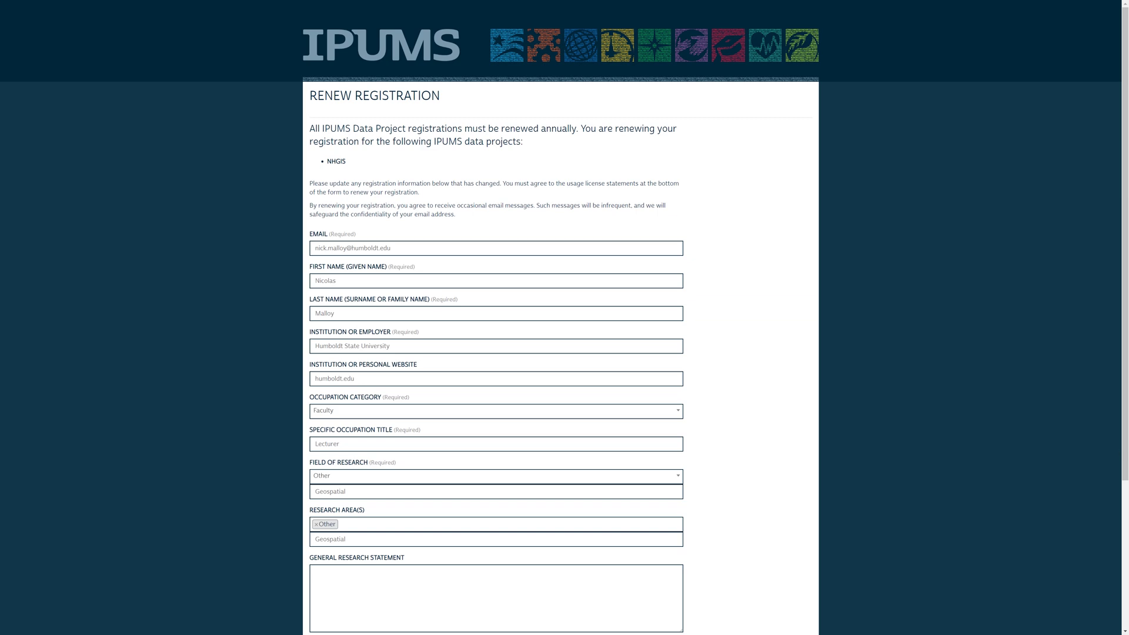
{"action": "scroll", "coordinate": [973, 381], "scroll_direction": "down", "scroll_amount": 1}
{"action": "scroll", "coordinate": [973, 380], "scroll_direction": "up", "scroll_amount": 1}
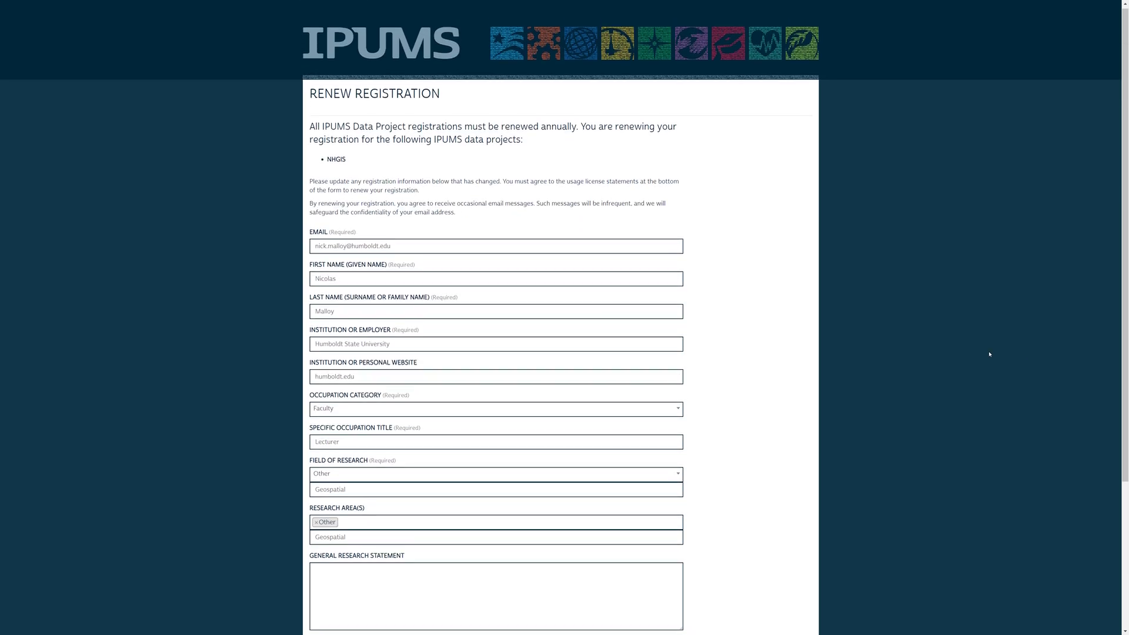
{"action": "scroll", "coordinate": [989, 355], "scroll_direction": "down", "scroll_amount": 3}
{"action": "left_click", "coordinate": [326, 614]}
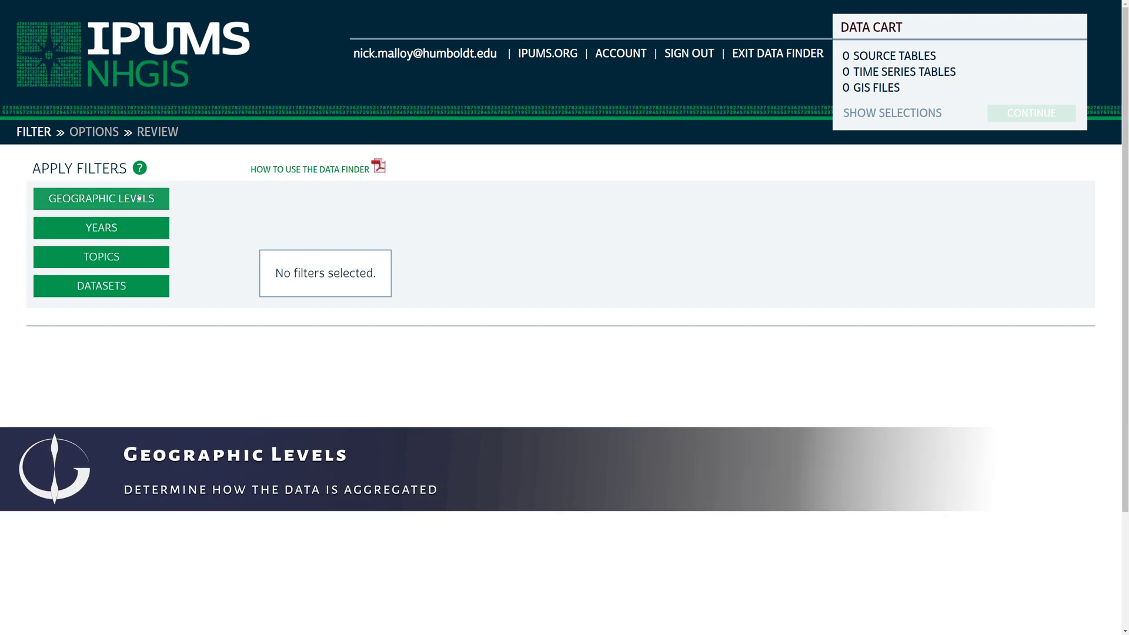
Apply County and Census Tract geographic-level filters, leaving 34,949 source tables and 88 GIS files.
{"action": "left_click", "coordinate": [102, 199]}
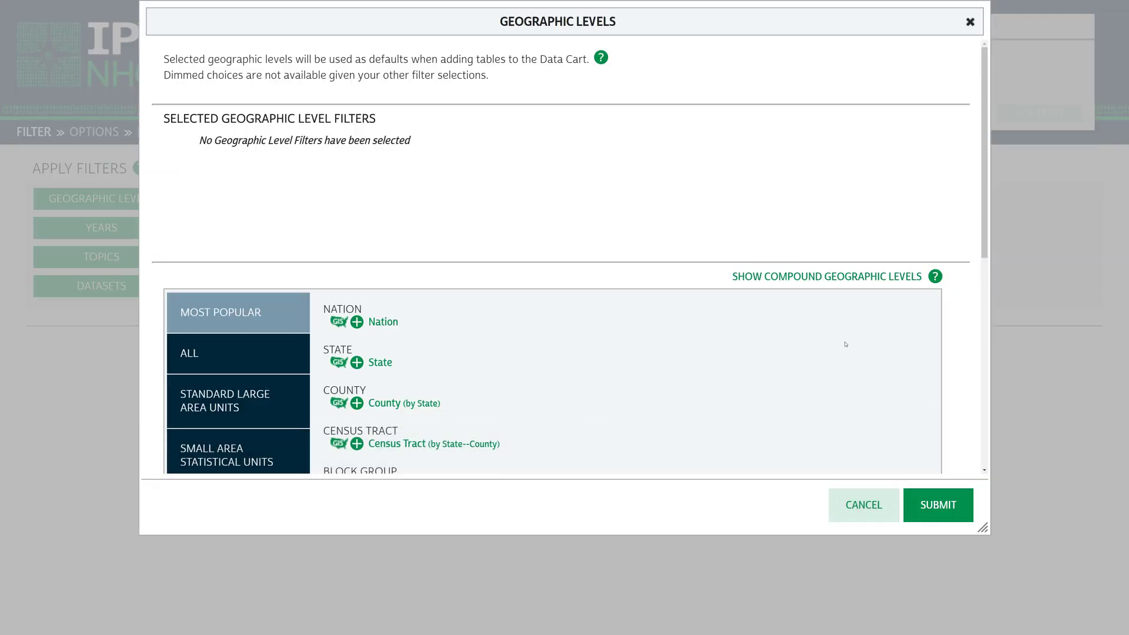
{"action": "scroll", "coordinate": [403, 337], "scroll_direction": "down", "scroll_amount": 4}
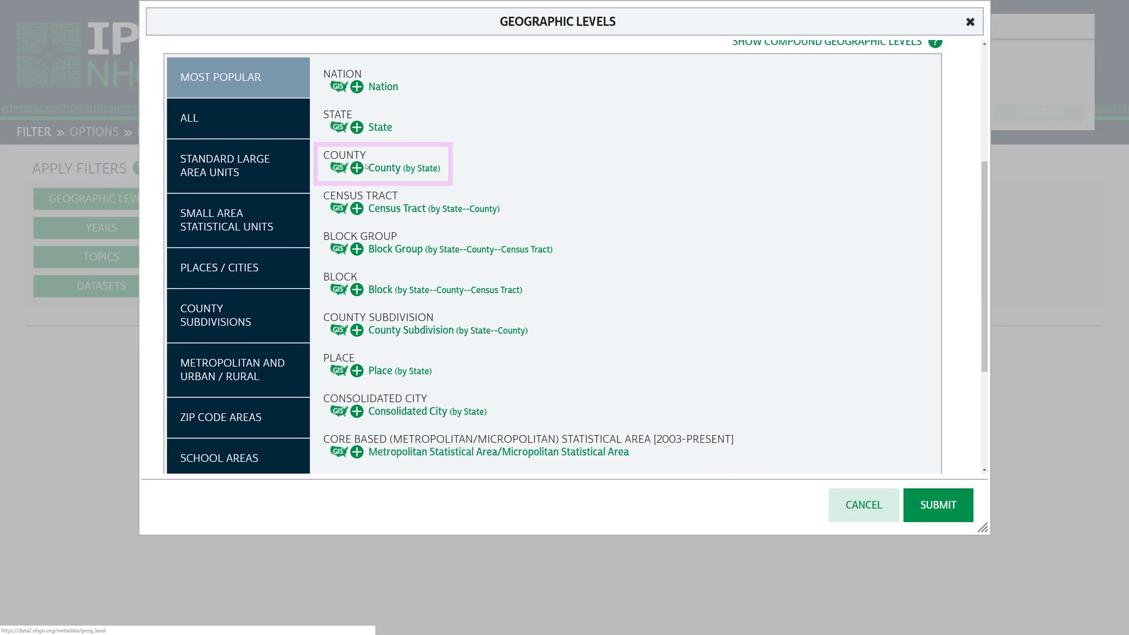
{"action": "left_click", "coordinate": [357, 169]}
{"action": "left_click", "coordinate": [357, 209]}
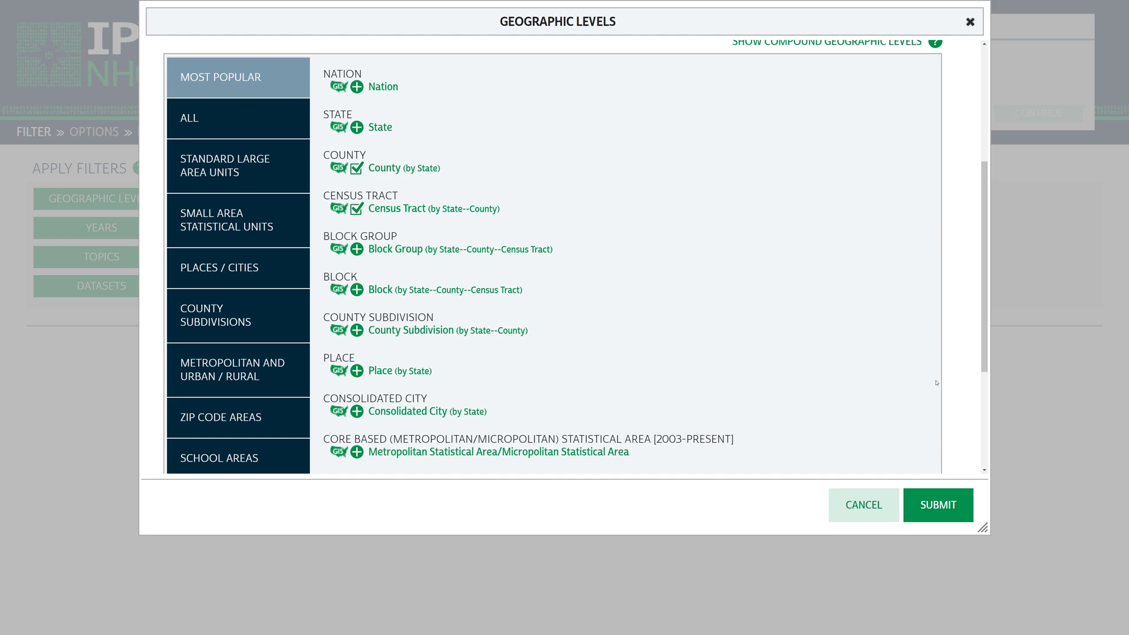
{"action": "left_click", "coordinate": [940, 506]}
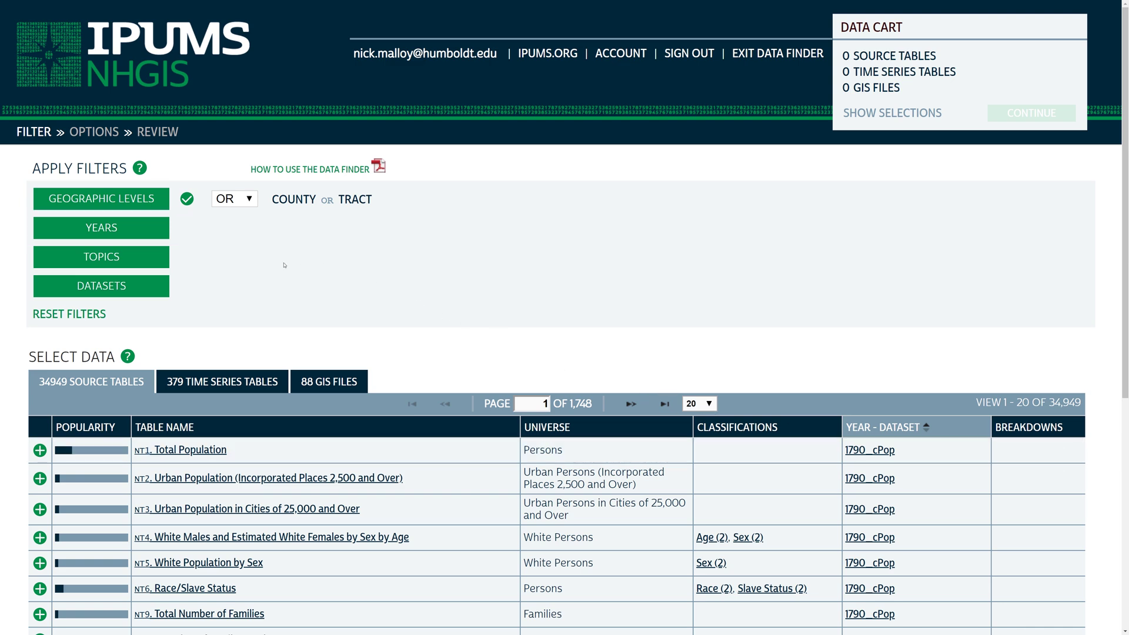
Apply a 2016 year filter to the data finder.
{"action": "left_click", "coordinate": [155, 231]}
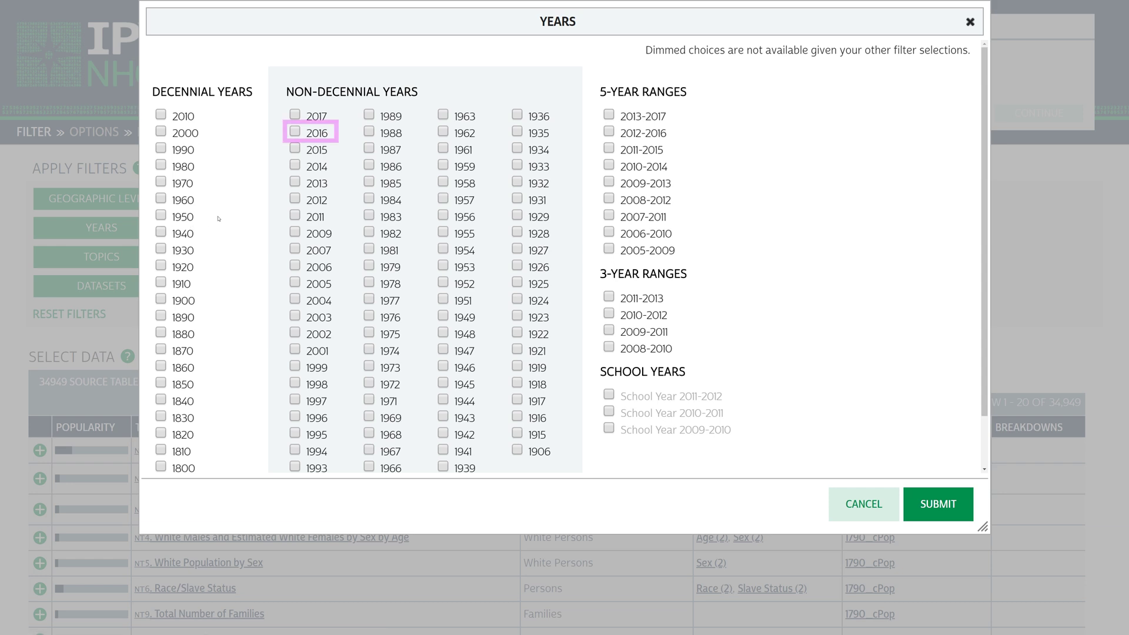
{"action": "left_click", "coordinate": [296, 131]}
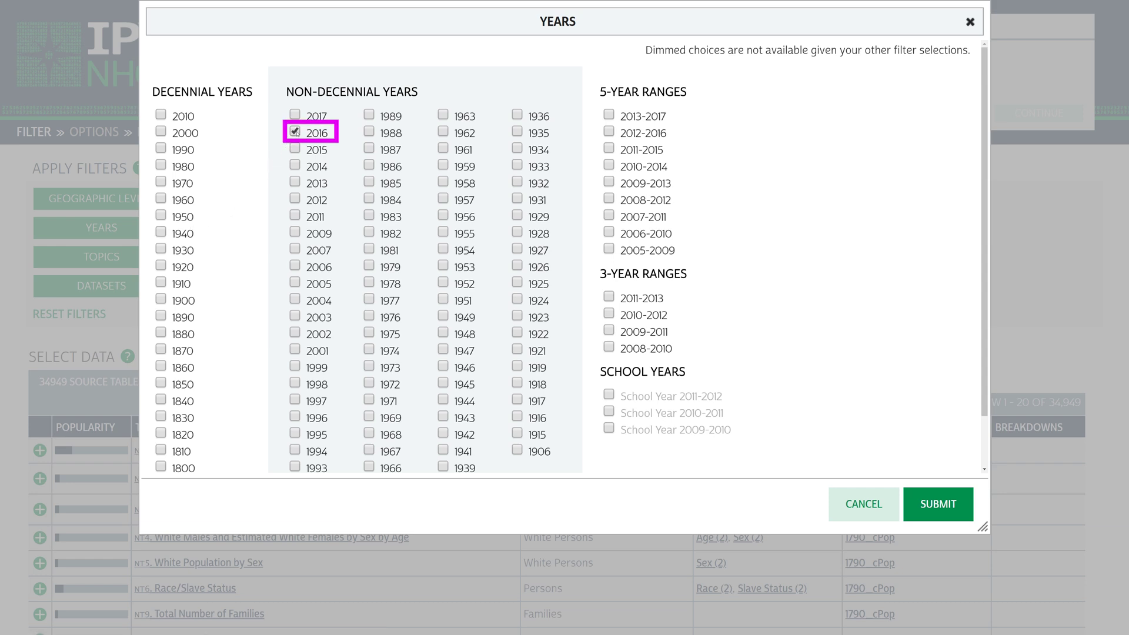
{"action": "left_click", "coordinate": [936, 505]}
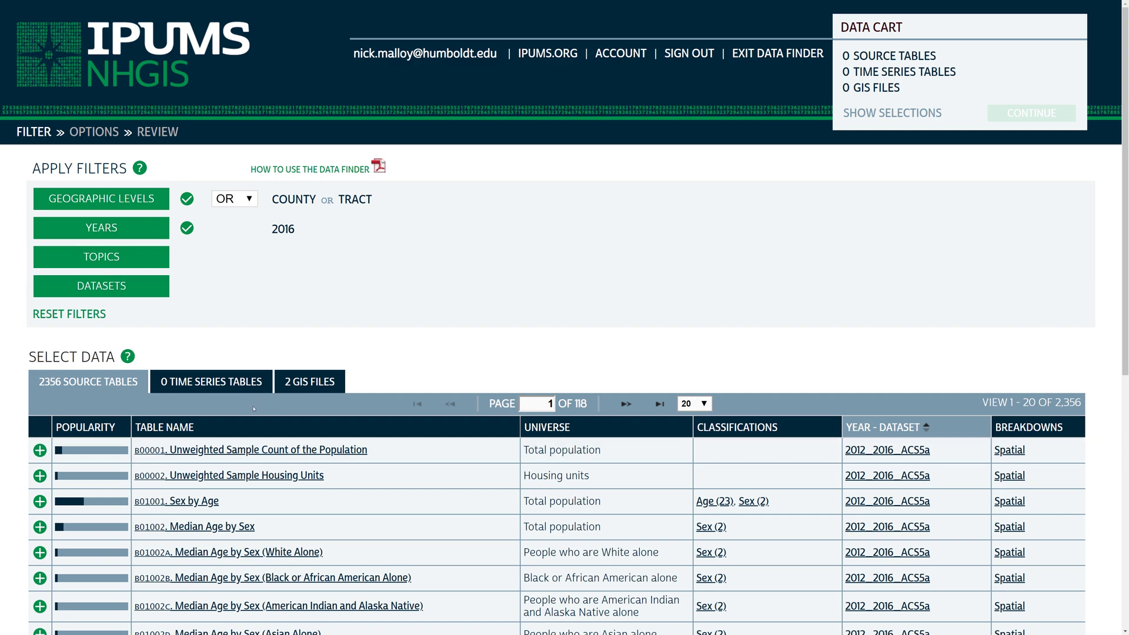
Add the Household and Family Income topic filter, narrowing results to 277 source tables.
{"action": "left_click", "coordinate": [133, 257]}
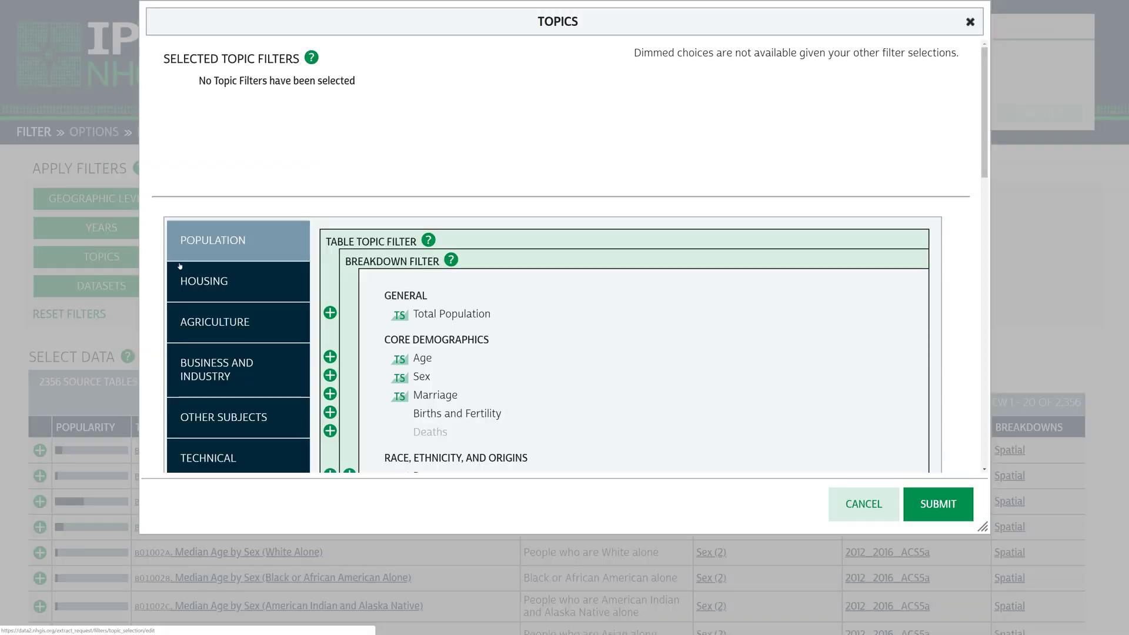
{"action": "scroll", "coordinate": [540, 282], "scroll_direction": "down", "scroll_amount": 4}
{"action": "scroll", "coordinate": [540, 282], "scroll_direction": "down", "scroll_amount": 8}
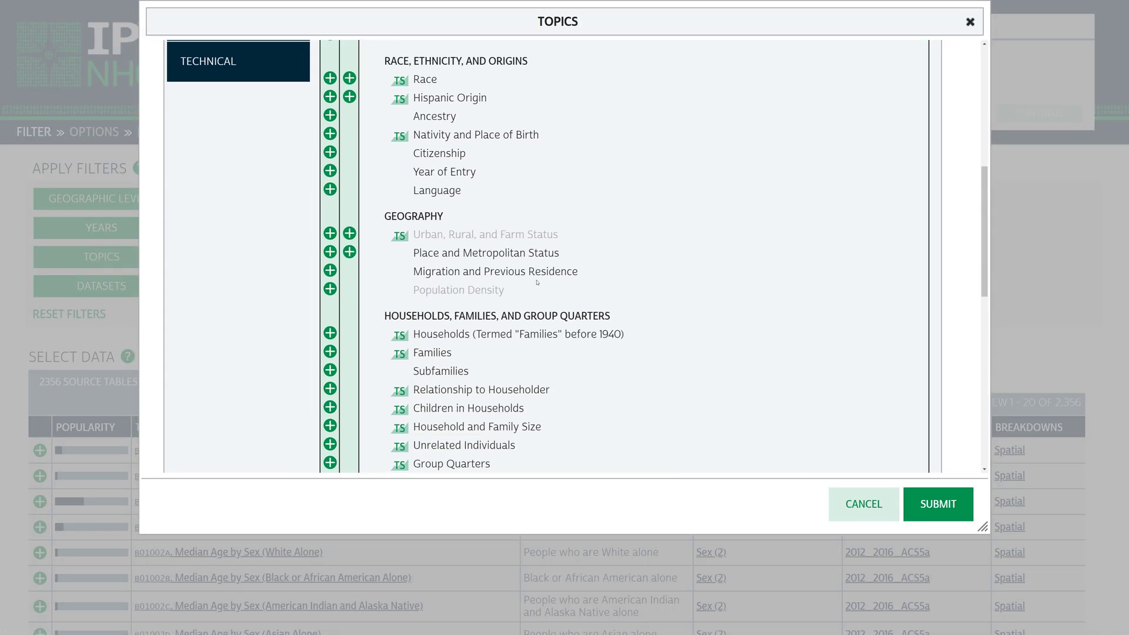
{"action": "scroll", "coordinate": [537, 283], "scroll_direction": "down", "scroll_amount": 4}
{"action": "left_click", "coordinate": [330, 218]}
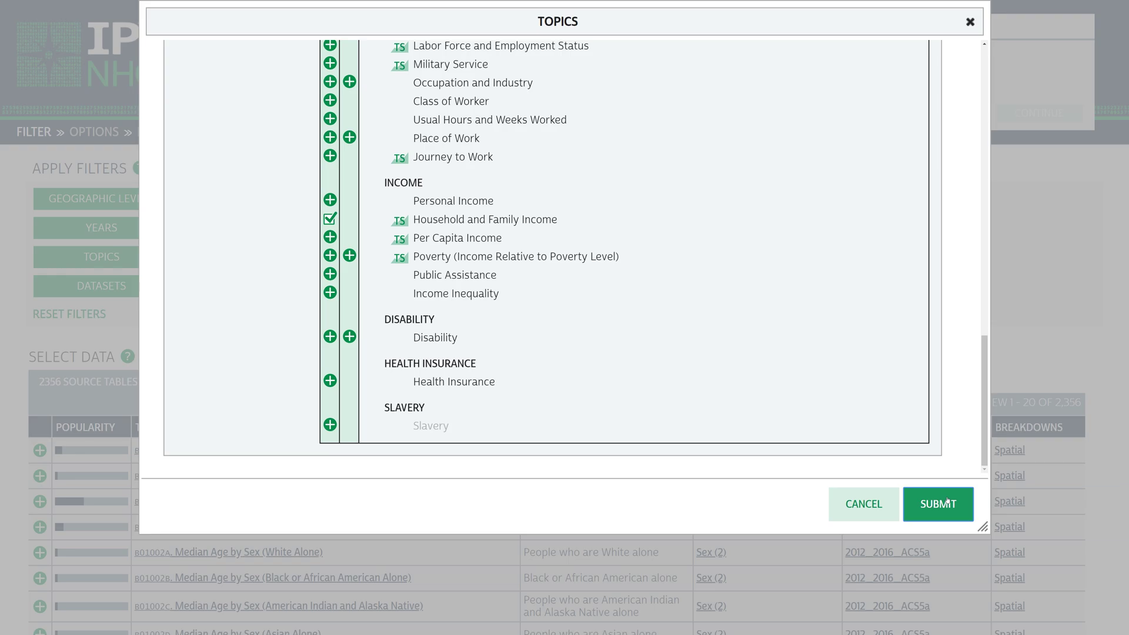
{"action": "left_click", "coordinate": [947, 501]}
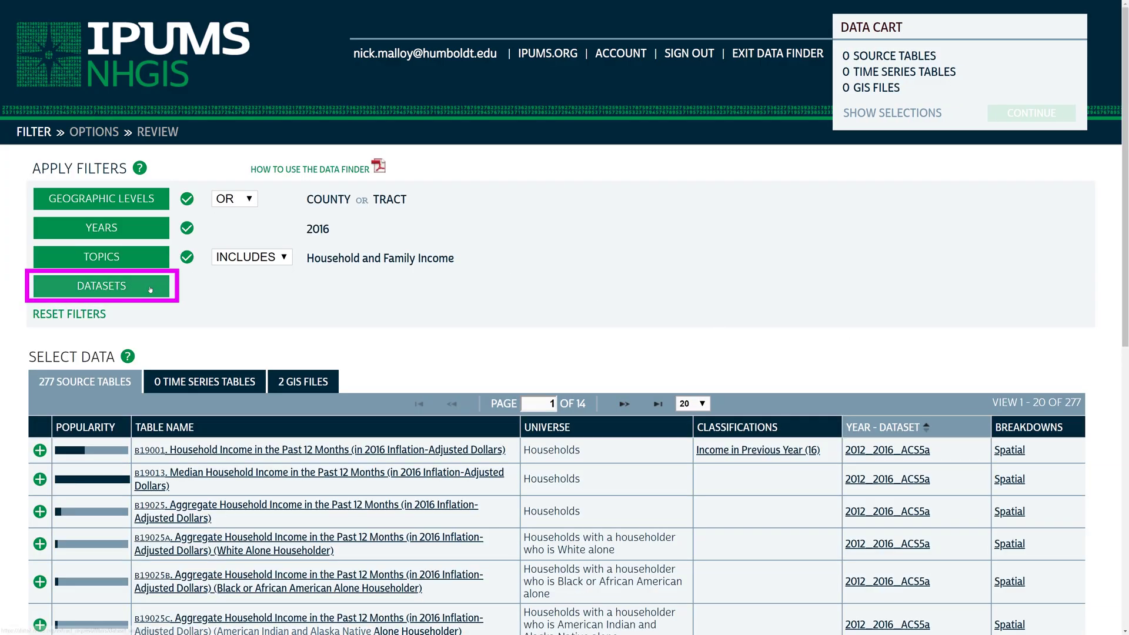
Filter to the 2012_2016_ACS5b dataset from the 2016 American Community Survey.
{"action": "left_click", "coordinate": [101, 286]}
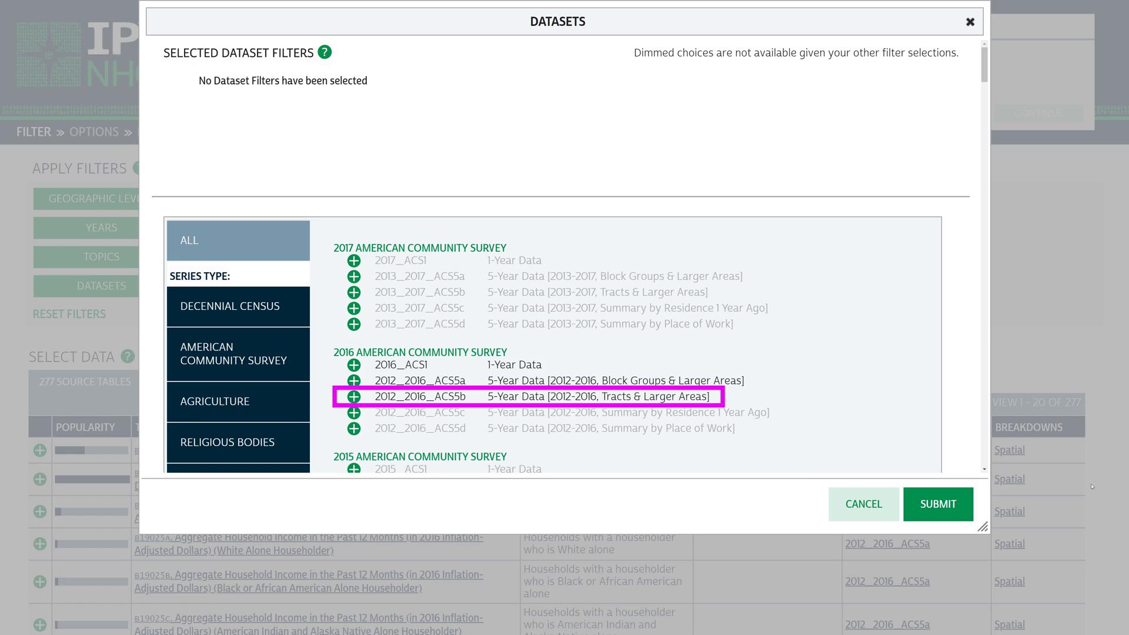
{"action": "left_click", "coordinate": [353, 397]}
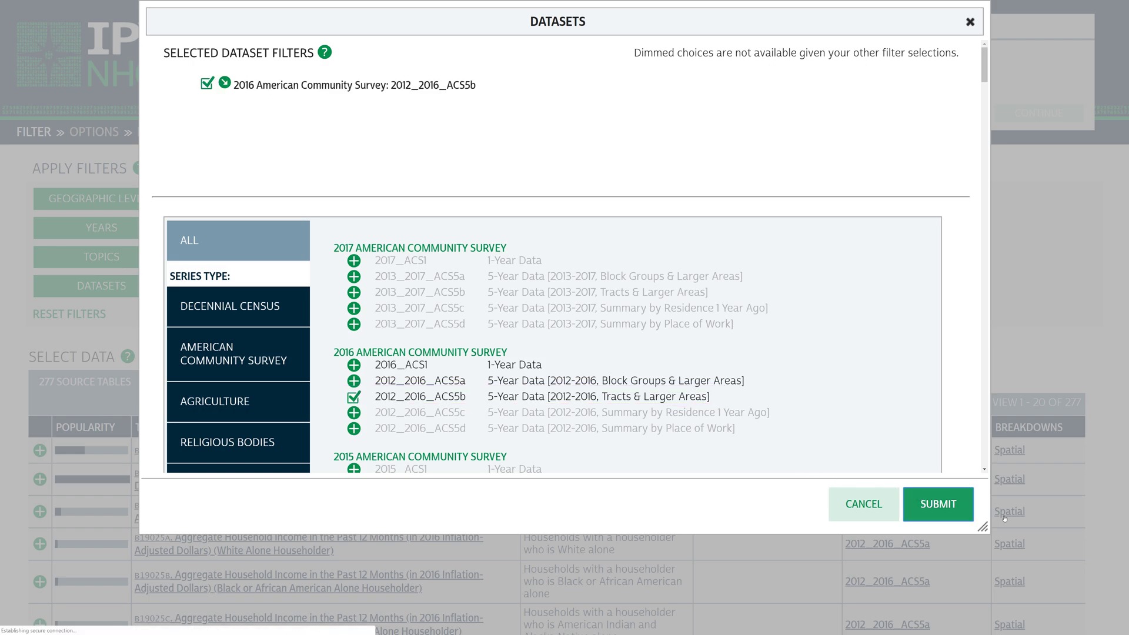
{"action": "left_click", "coordinate": [937, 504]}
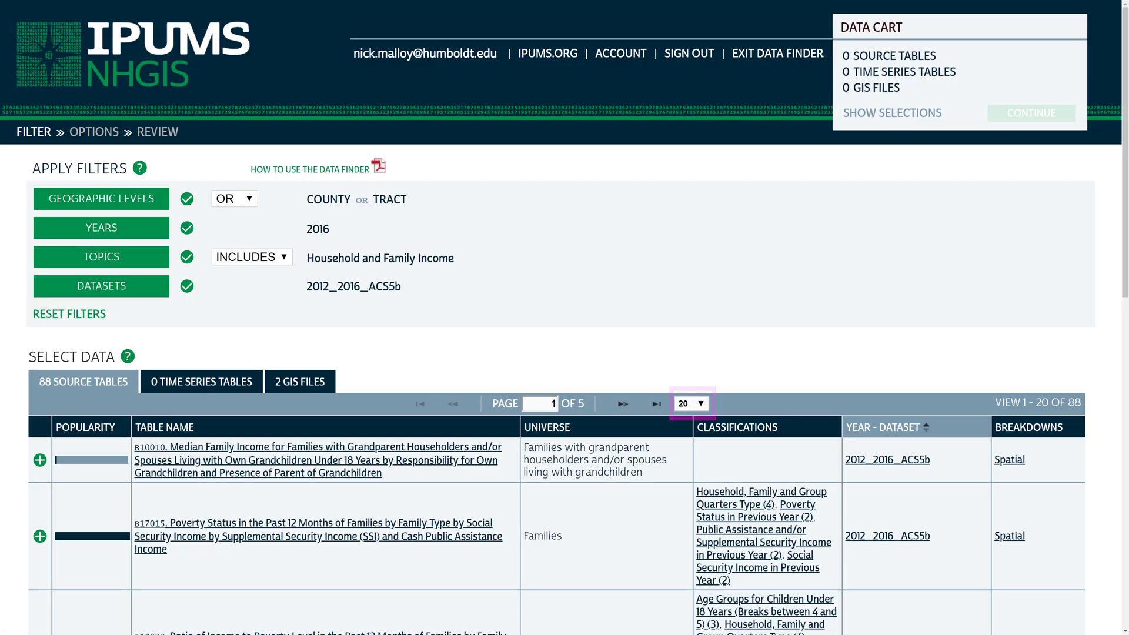
List all 88 tables on one page and add table B17015 to the data cart.
{"action": "left_click", "coordinate": [692, 403]}
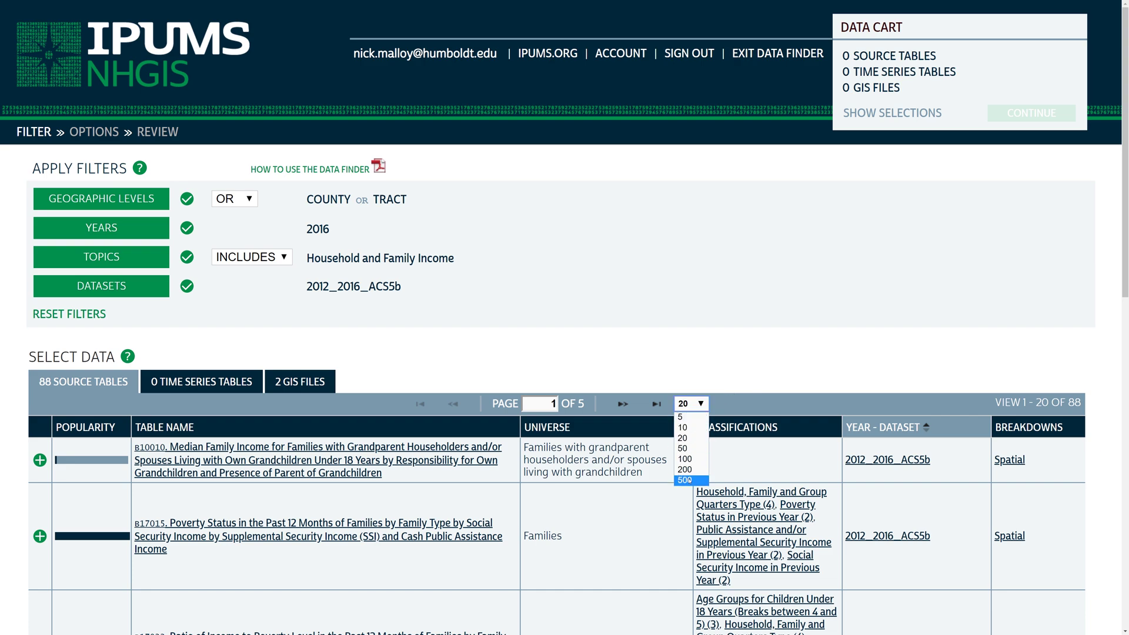
{"action": "left_click", "coordinate": [684, 480]}
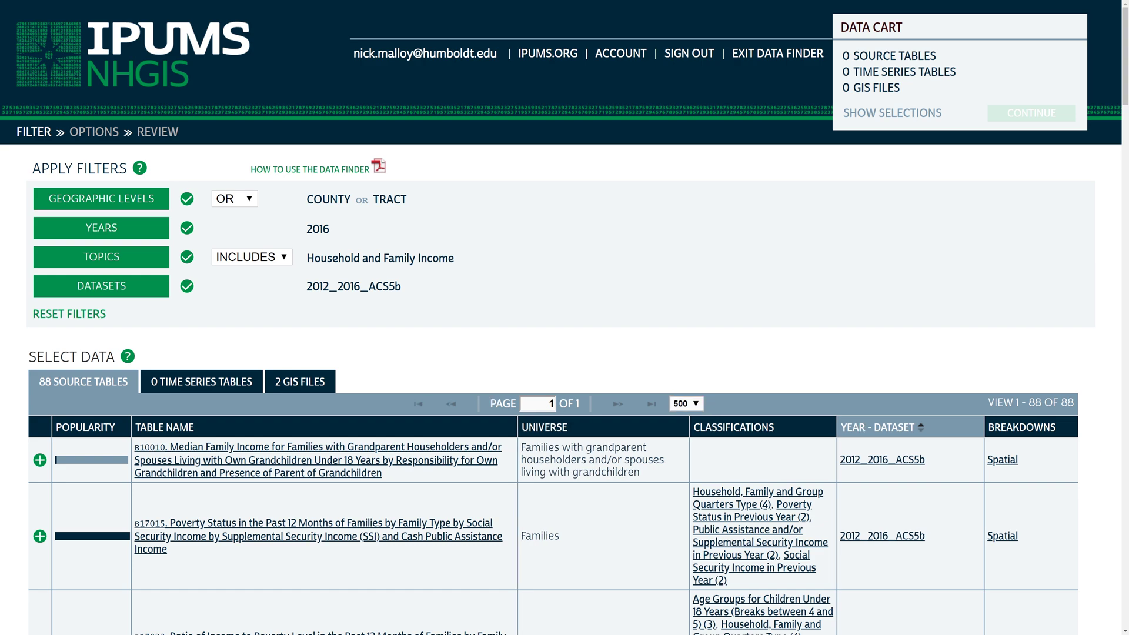
{"action": "scroll", "coordinate": [681, 383], "scroll_direction": "down", "scroll_amount": 3}
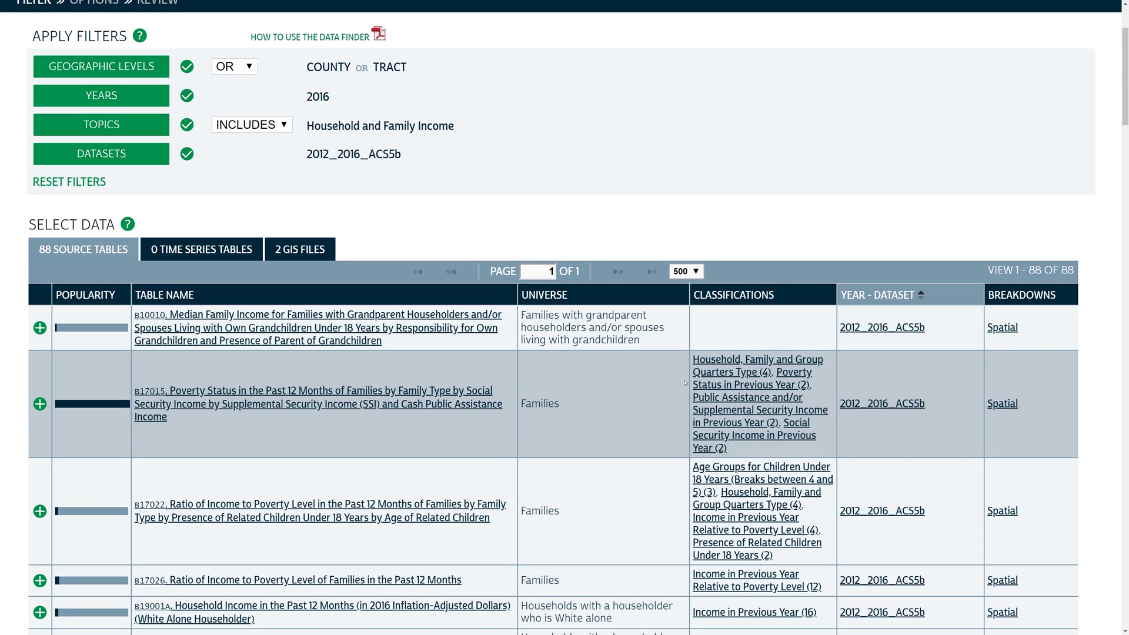
{"action": "scroll", "coordinate": [682, 382], "scroll_direction": "down", "scroll_amount": 2}
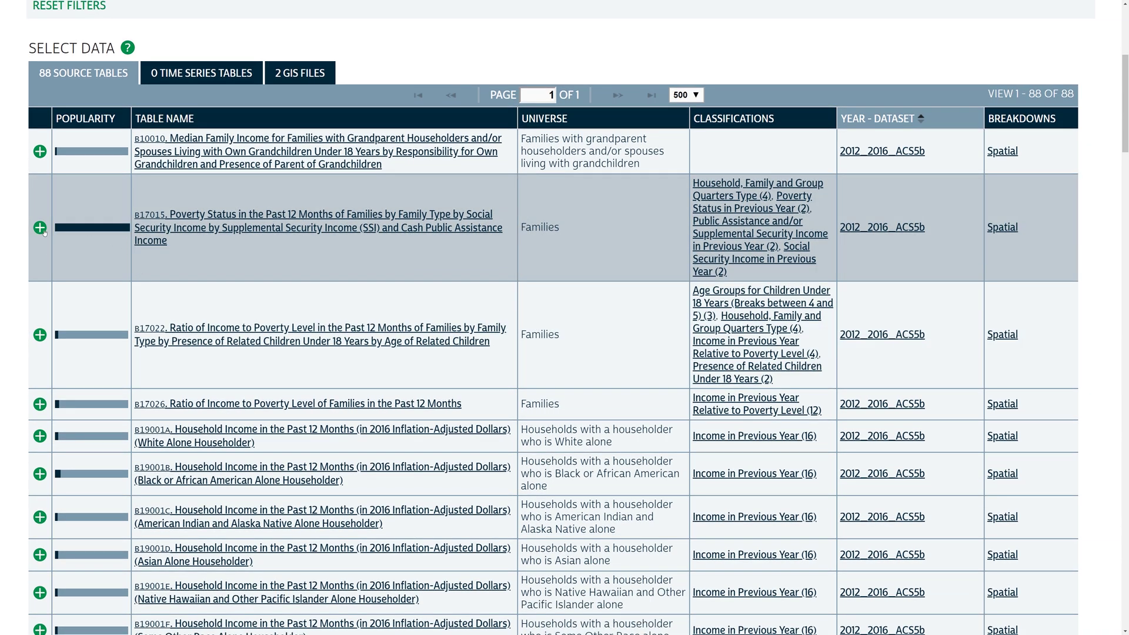
{"action": "left_click", "coordinate": [41, 233]}
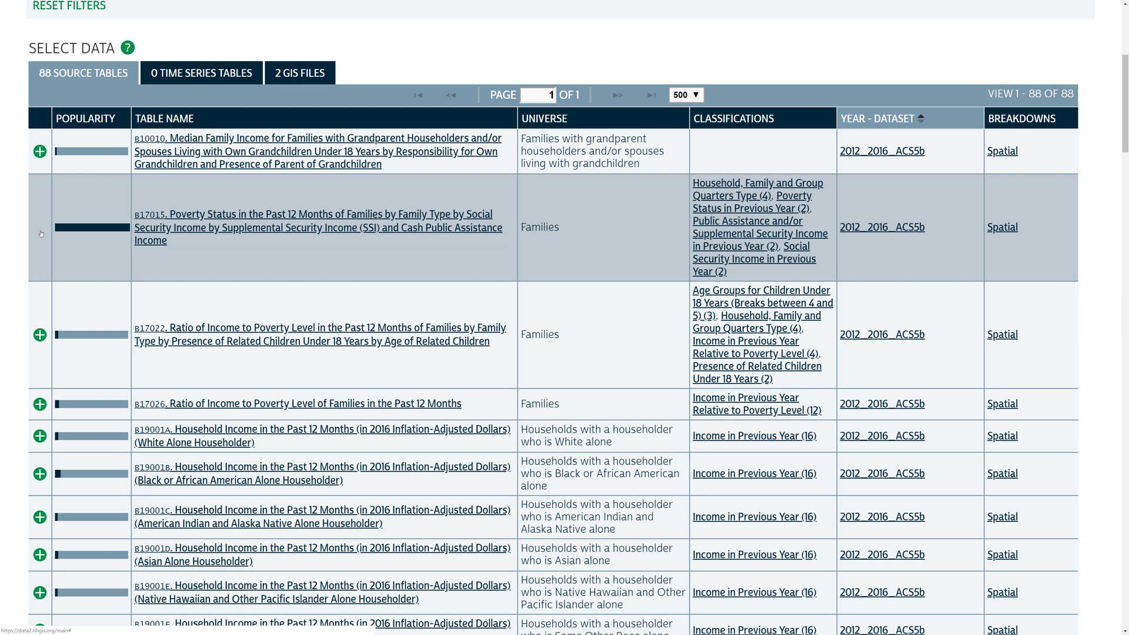
{"action": "left_click", "coordinate": [40, 234]}
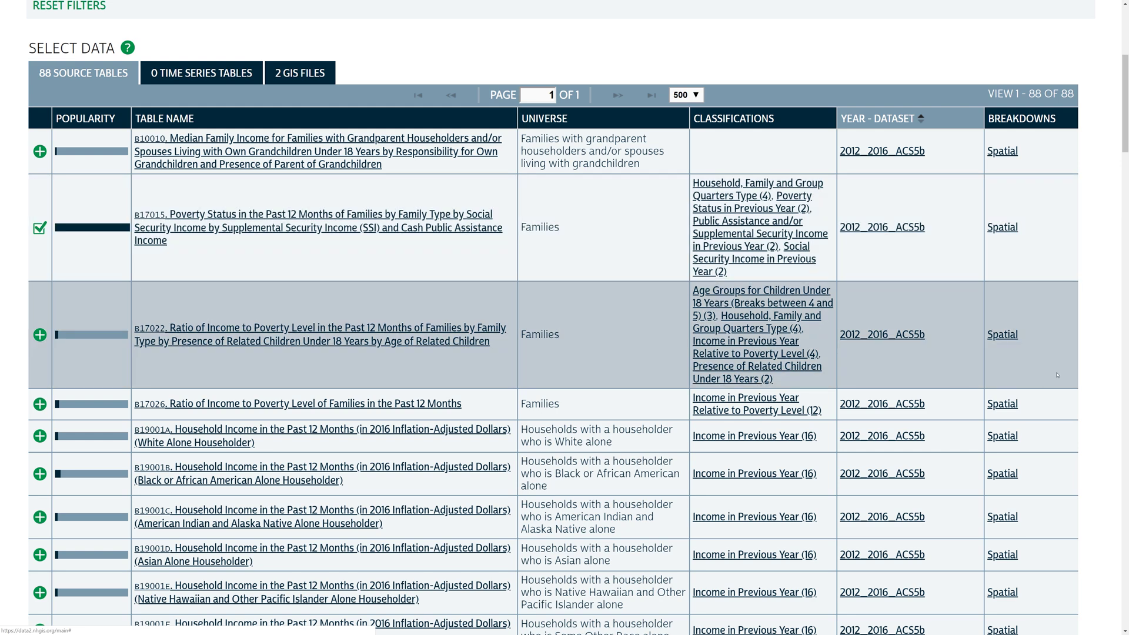
{"action": "scroll", "coordinate": [1098, 394], "scroll_direction": "up", "scroll_amount": 1}
{"action": "scroll", "coordinate": [1098, 393], "scroll_direction": "up", "scroll_amount": 5}
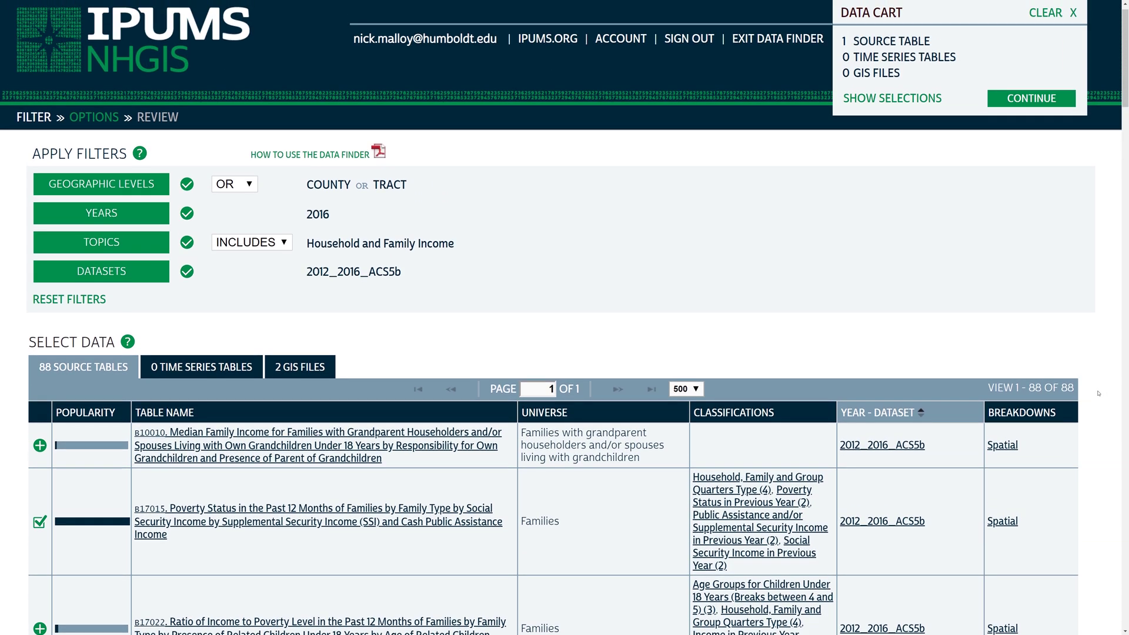
{"action": "scroll", "coordinate": [1098, 394], "scroll_direction": "up", "scroll_amount": 1}
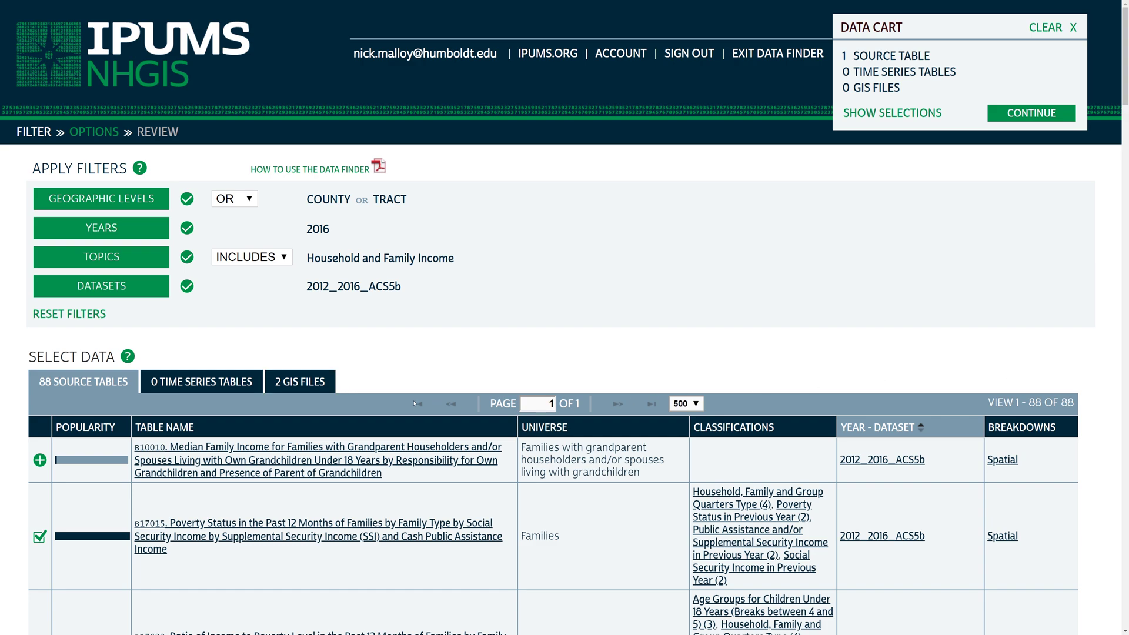
Add the 2016 County and Census Tract GIS boundary files to the cart and continue to Data Options.
{"action": "left_click", "coordinate": [314, 385]}
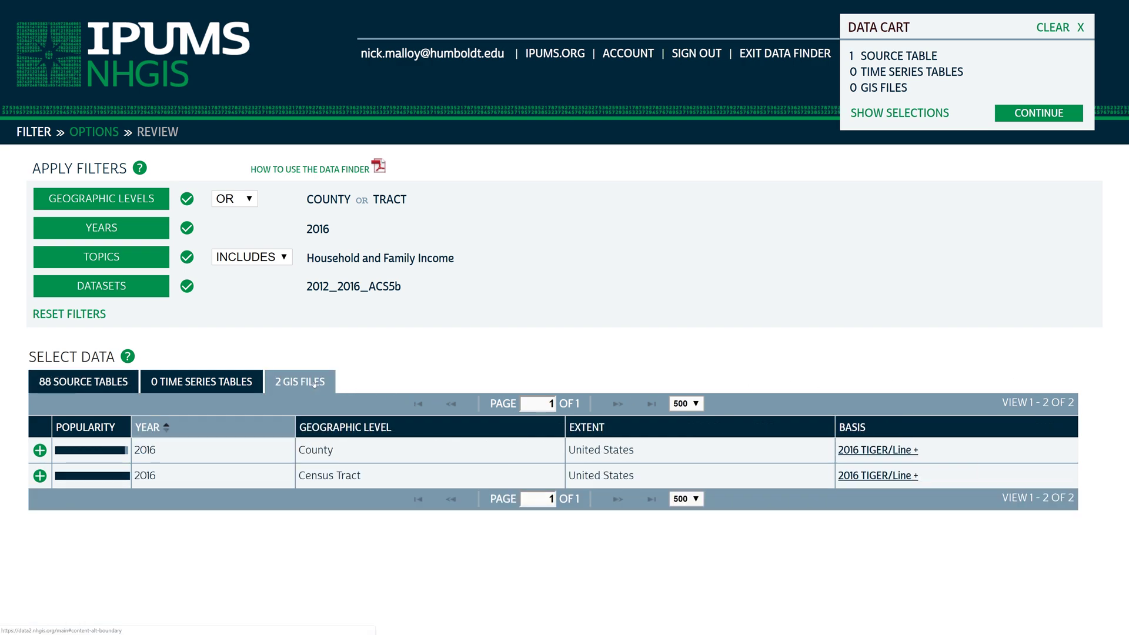
{"action": "left_click", "coordinate": [40, 450]}
{"action": "left_click", "coordinate": [40, 476]}
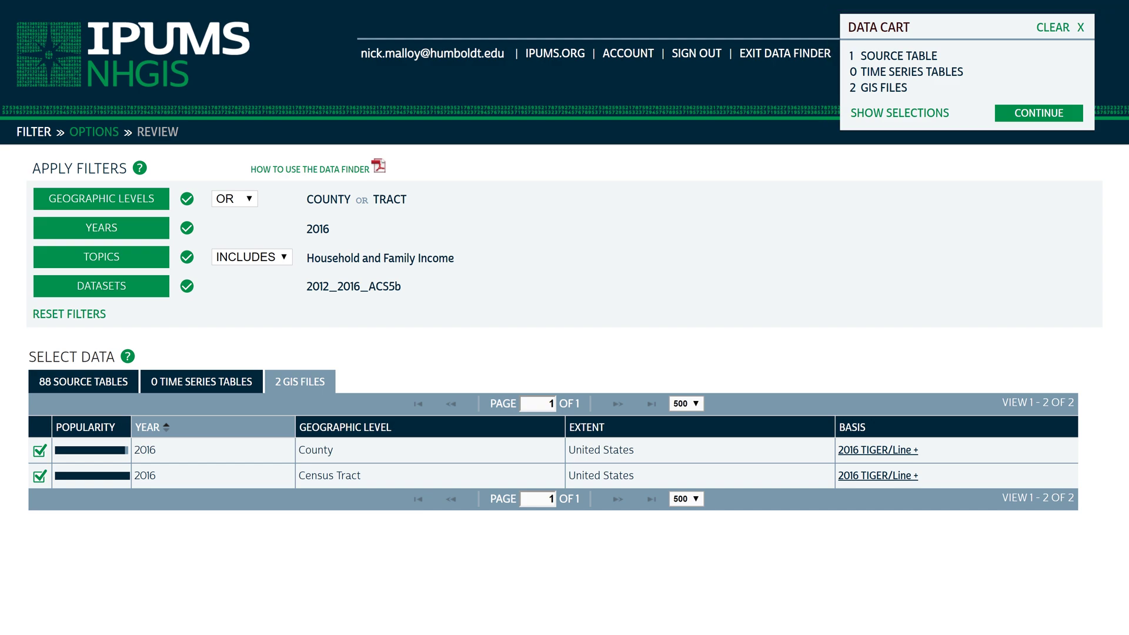
{"action": "left_click", "coordinate": [1036, 114]}
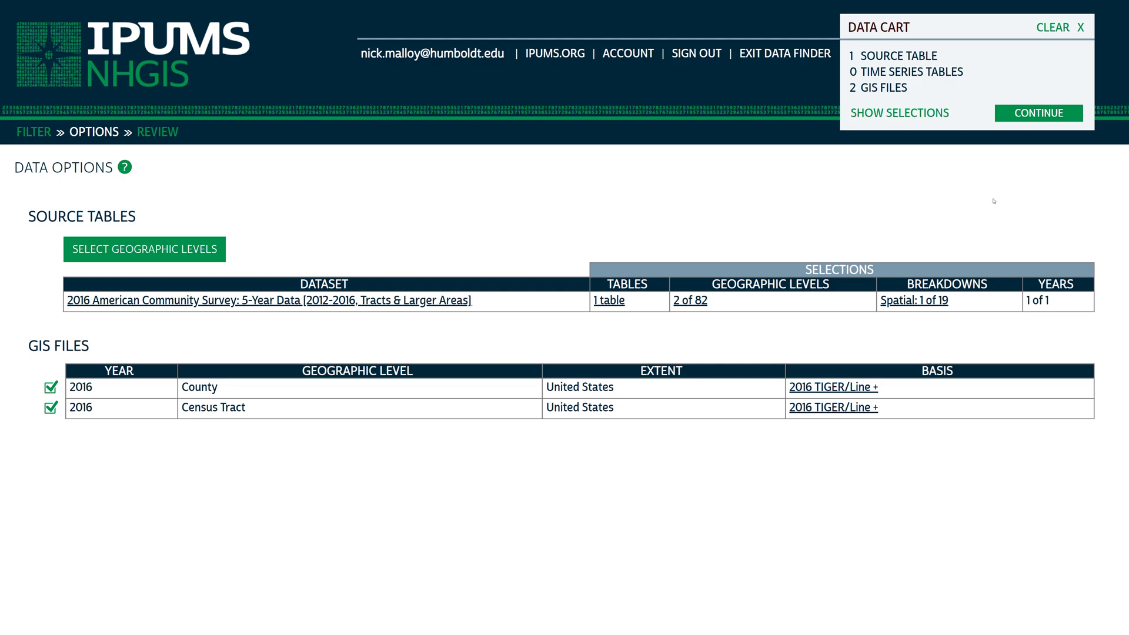
Describe the extract as 2016 ACS household income plus county and tract shapefiles, then submit it.
{"action": "left_click", "coordinate": [1043, 112]}
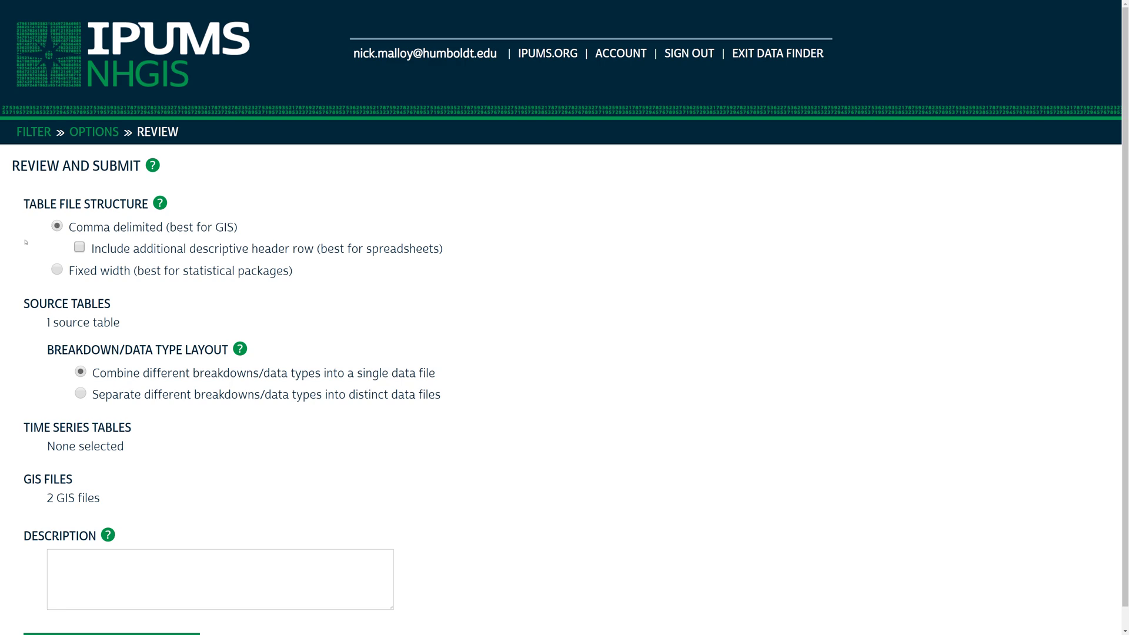
{"action": "scroll", "coordinate": [26, 242], "scroll_direction": "down", "scroll_amount": 1}
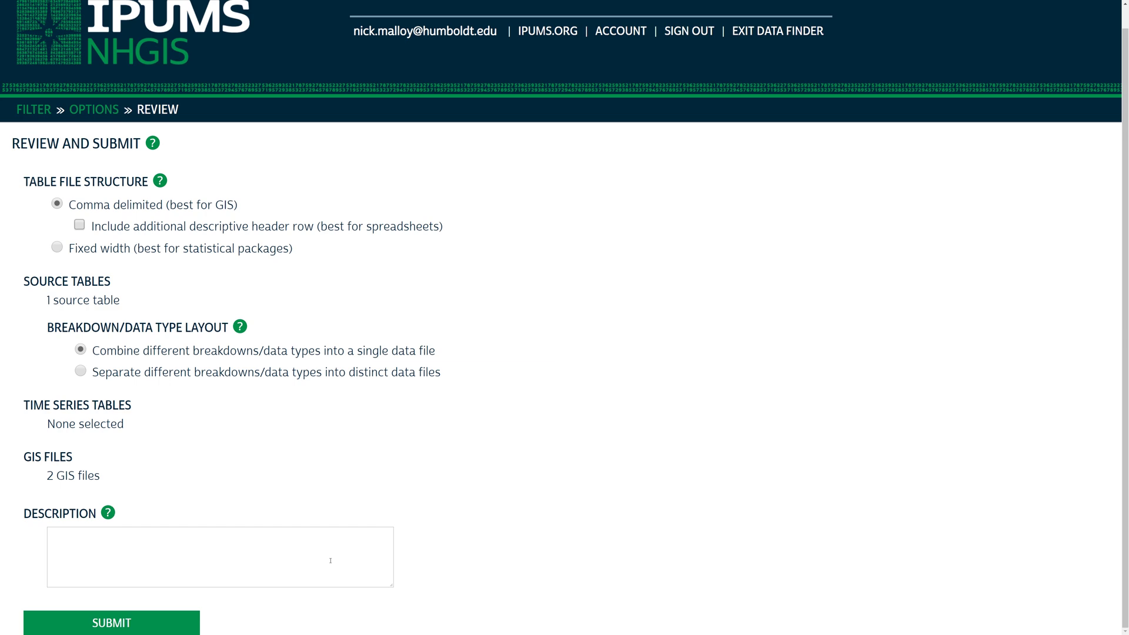
{"action": "left_click", "coordinate": [330, 560]}
{"action": "type", "text": "2016 American Community Survey on household income. Also, two shapefiles, on"}
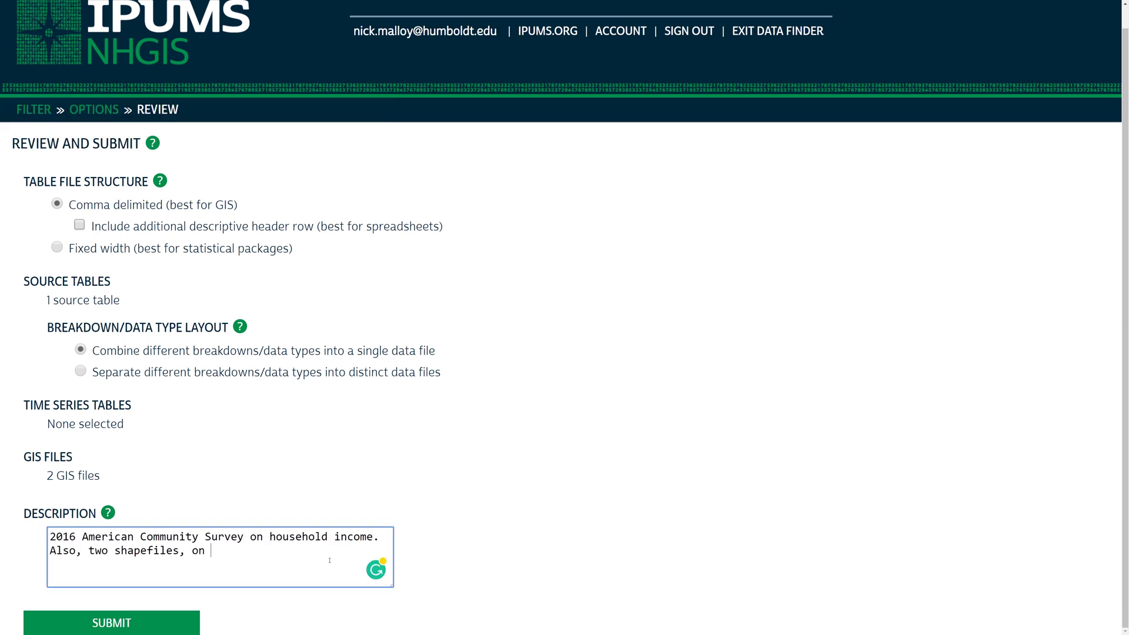
{"action": "key", "text": "BackSpace"}
{"action": "type", "text": "e for U.S. counties and another for U.S. Census tracts"}
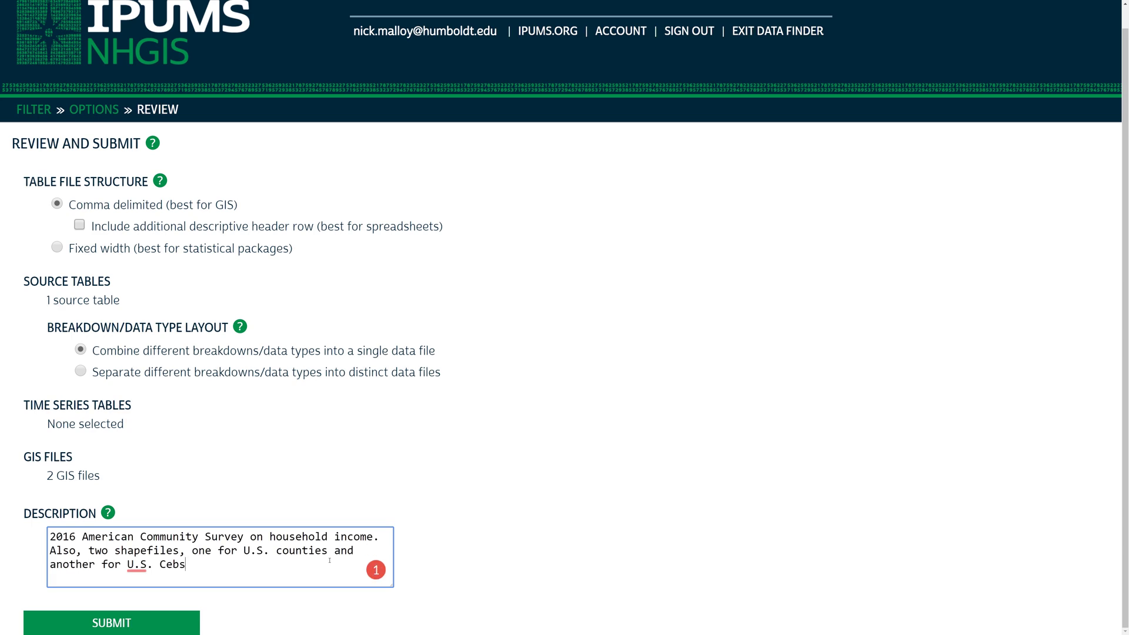
{"action": "key", "text": "Tab"}
{"action": "key", "text": "Return"}
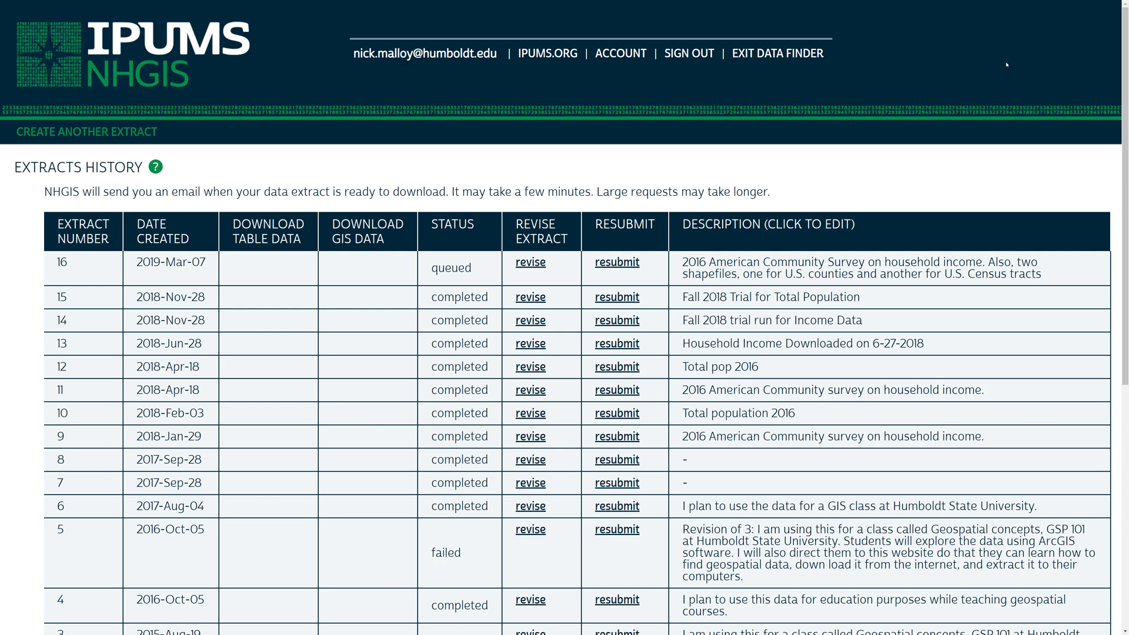
Refresh the extract history and save the table data zip into the original folder.
{"action": "key", "text": "F5"}
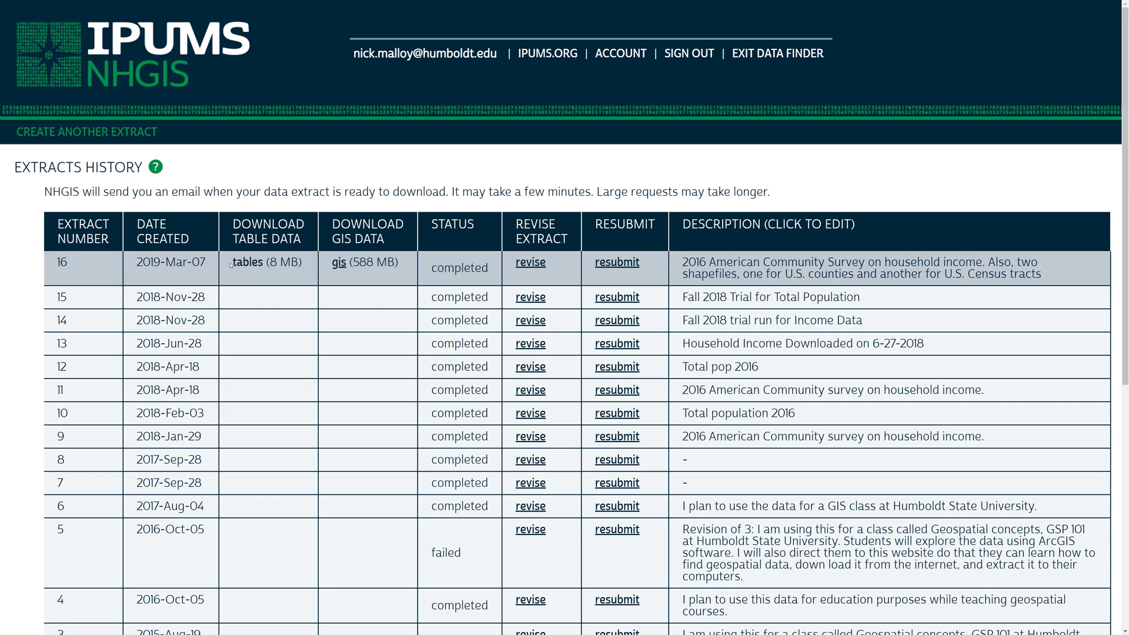
{"action": "right_click", "coordinate": [236, 262]}
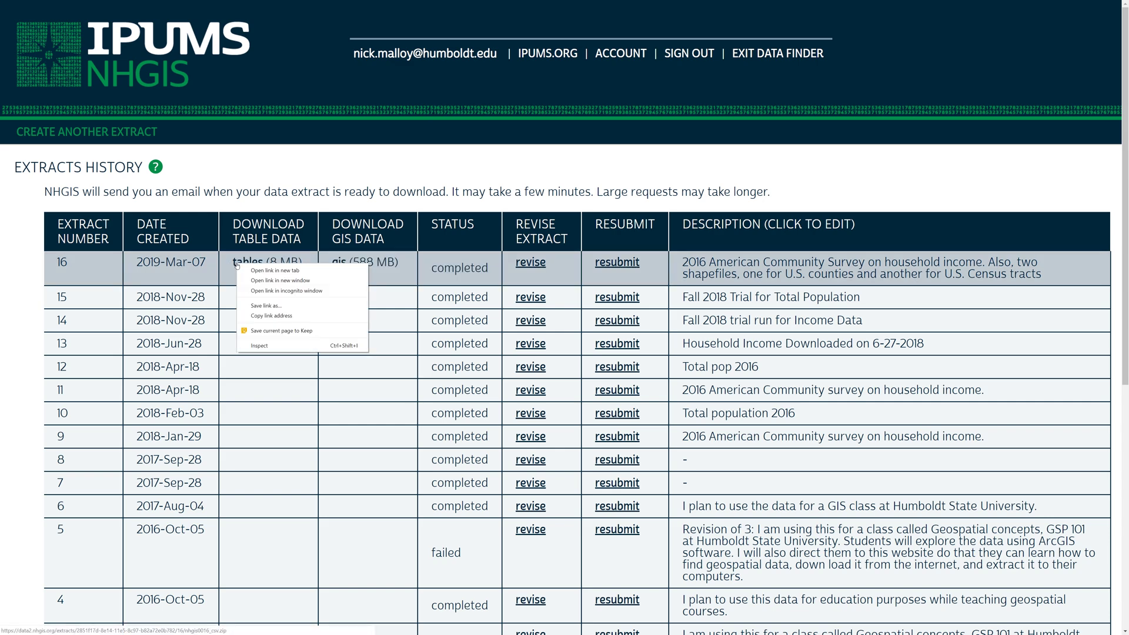
{"action": "left_click", "coordinate": [289, 305]}
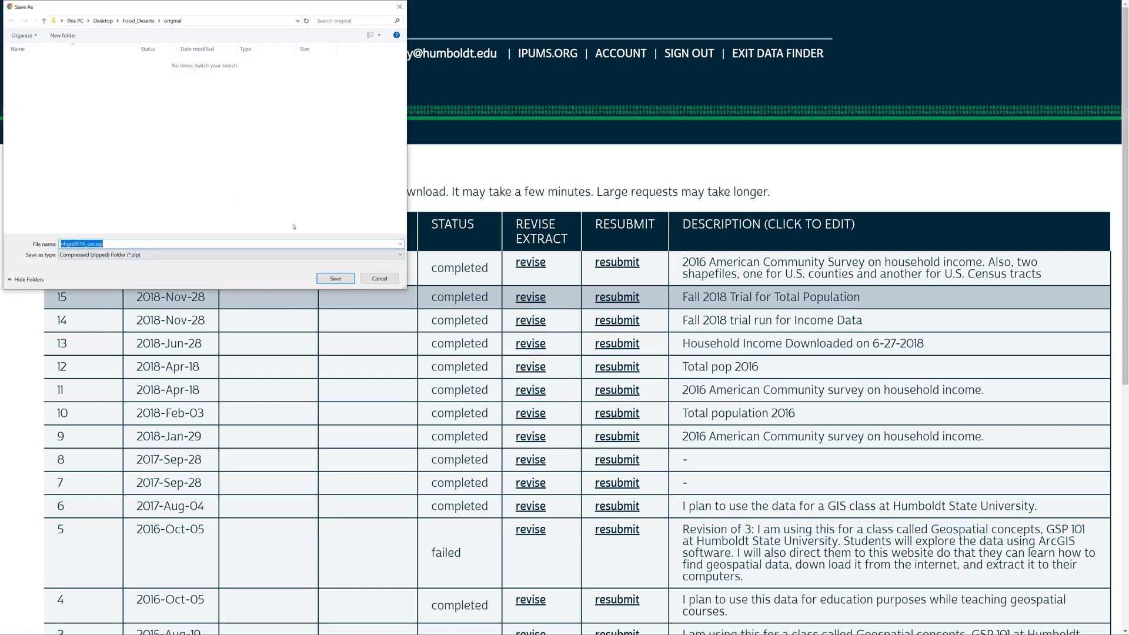
{"action": "left_click", "coordinate": [335, 278]}
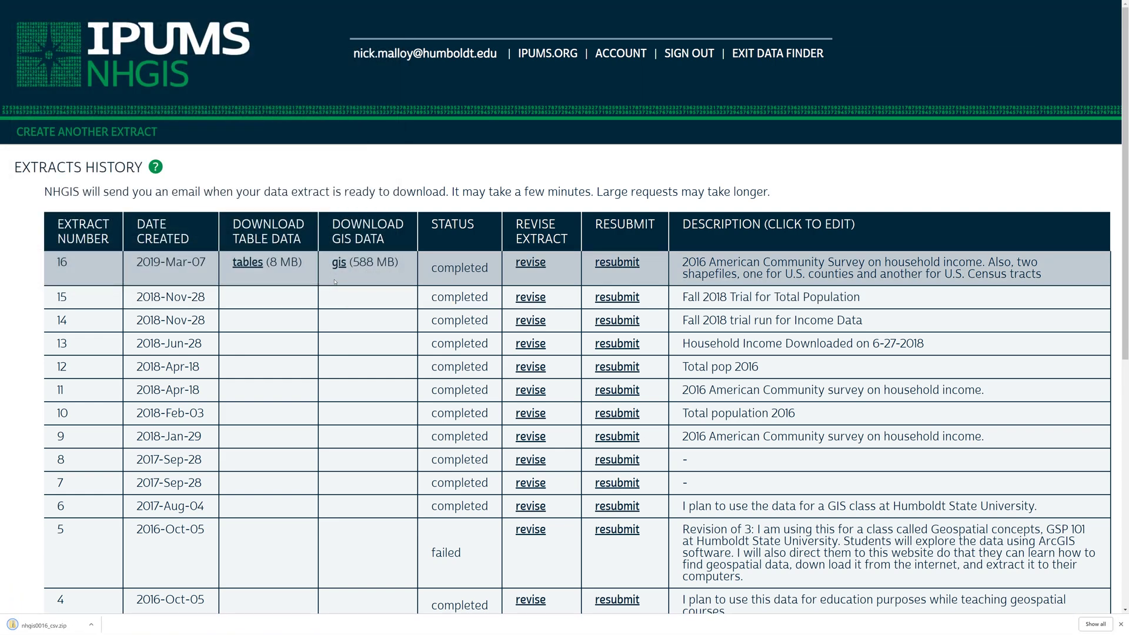
Save the GIS data zip into the original folder as well.
{"action": "right_click", "coordinate": [338, 262]}
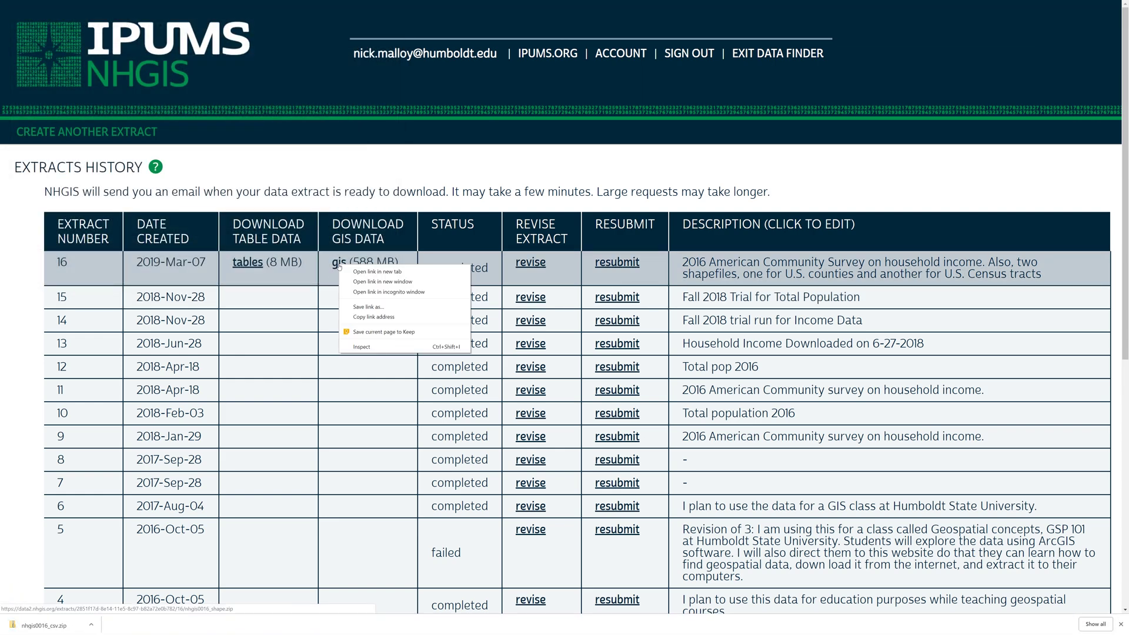
{"action": "left_click", "coordinate": [359, 306]}
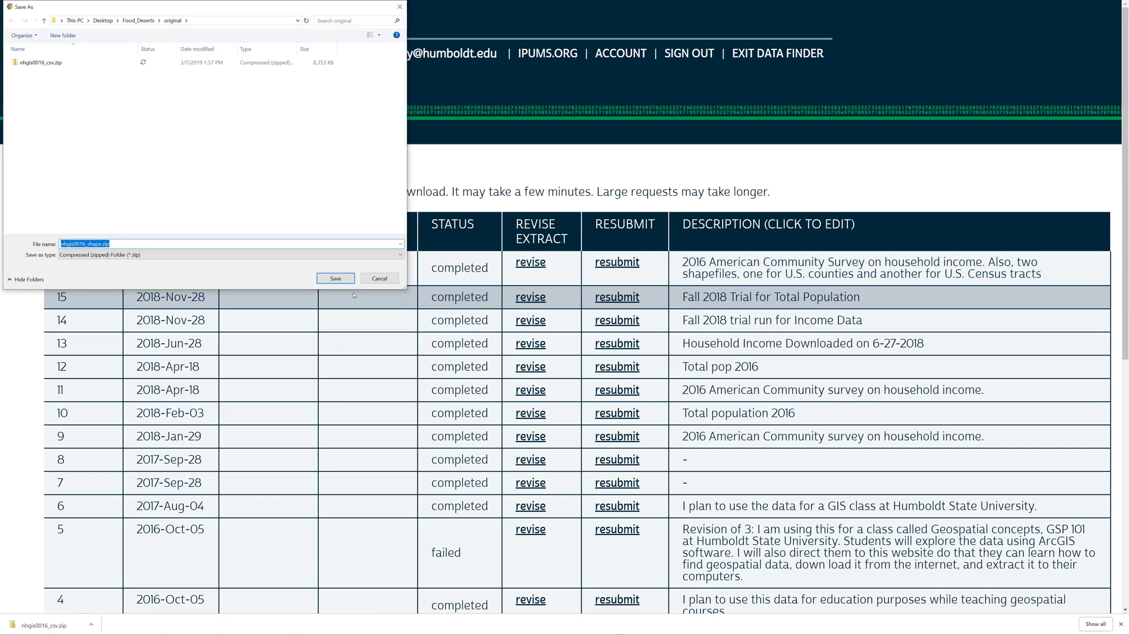
{"action": "left_click", "coordinate": [335, 278]}
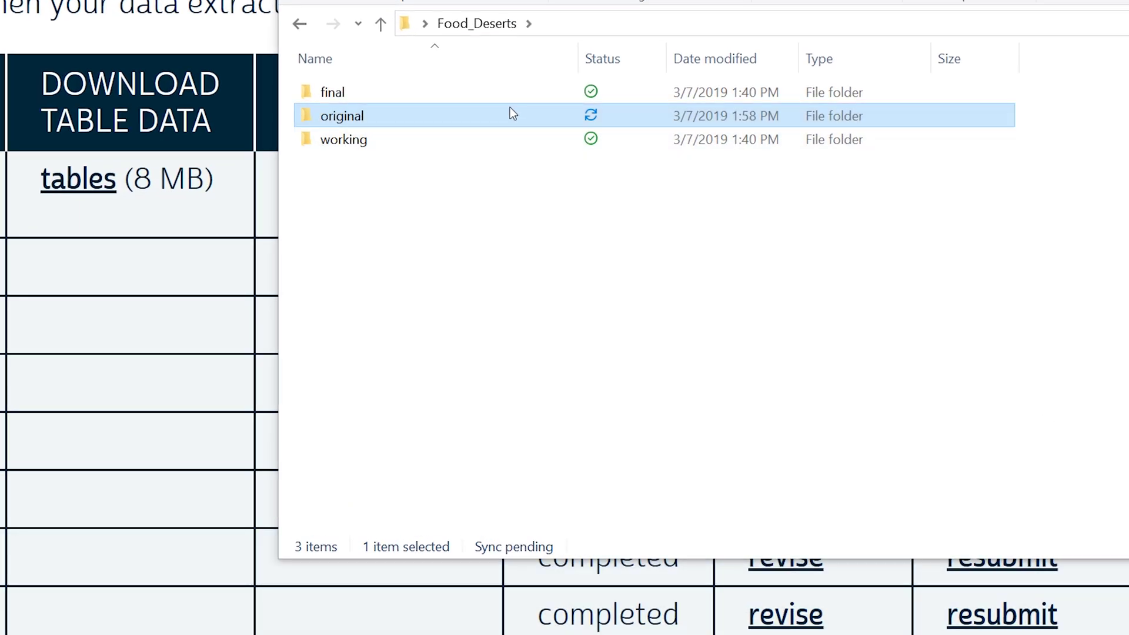
Extract nhgis0016_csv.zip in the original folder with 7-Zip, then delete the zip.
{"action": "double_click", "coordinate": [509, 114]}
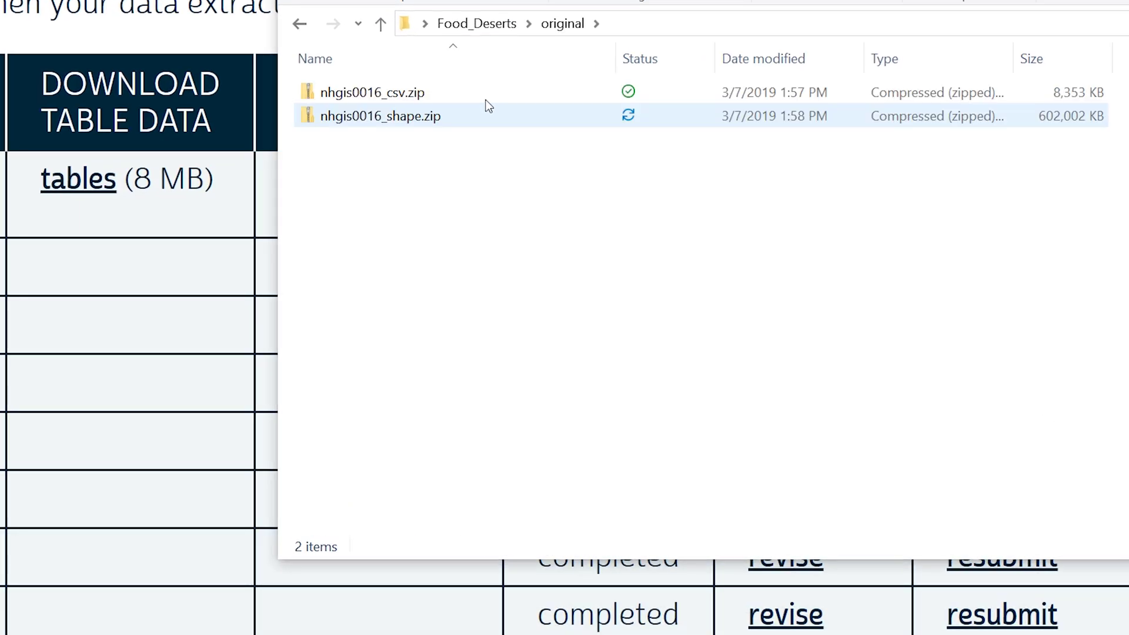
{"action": "left_click", "coordinate": [486, 100]}
{"action": "right_click", "coordinate": [486, 99]}
{"action": "mouse_move", "coordinate": [423, 217]}
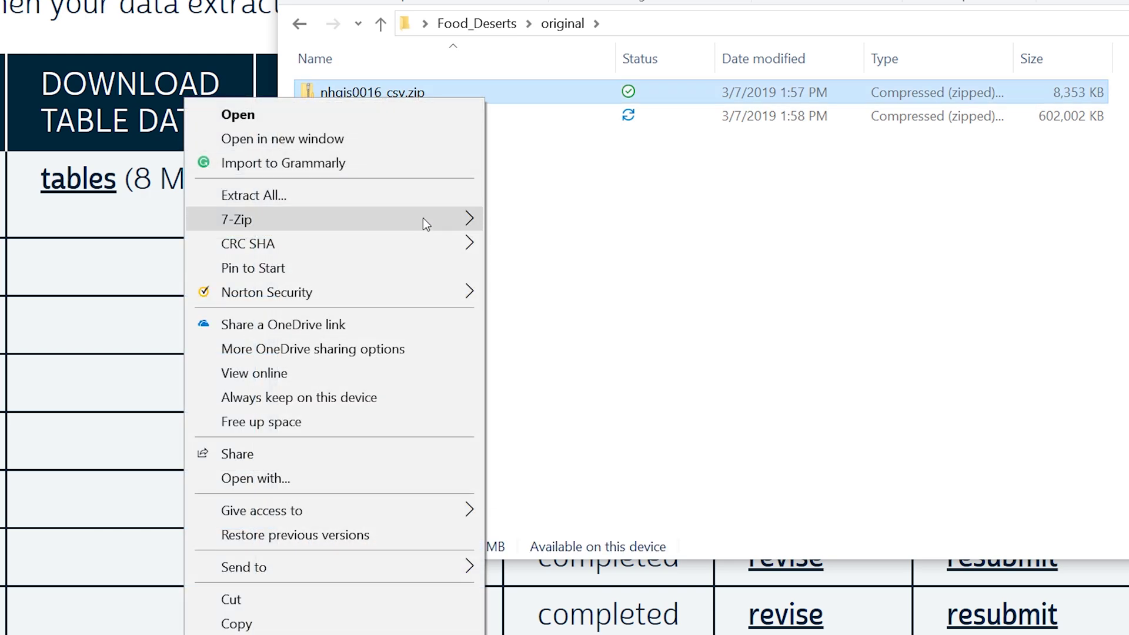
{"action": "left_click", "coordinate": [718, 300]}
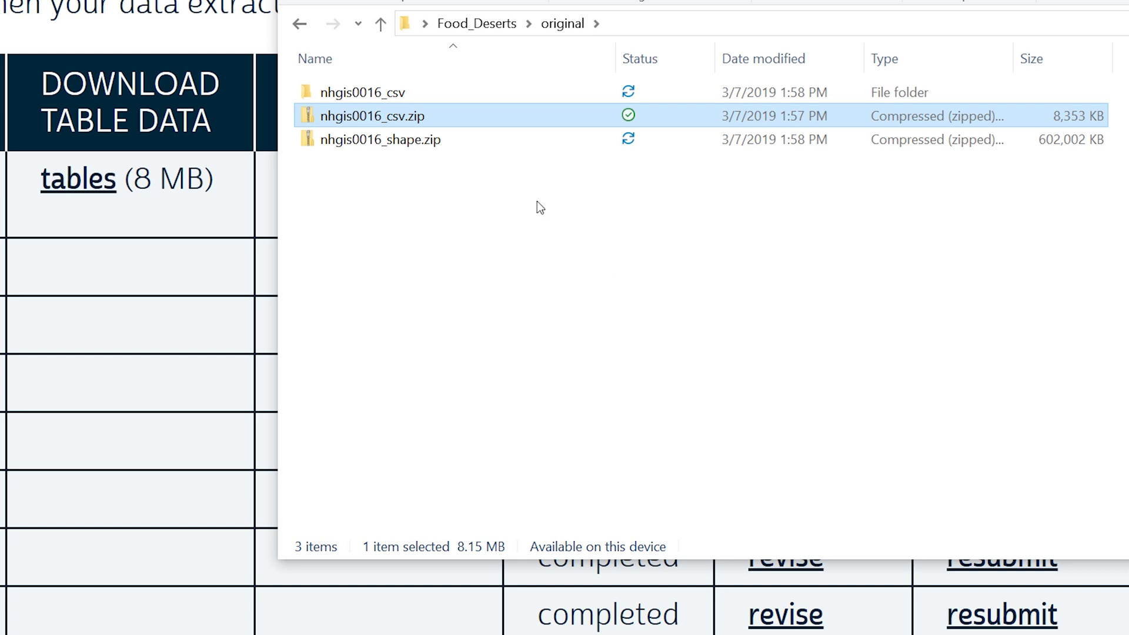
{"action": "right_click", "coordinate": [485, 124]}
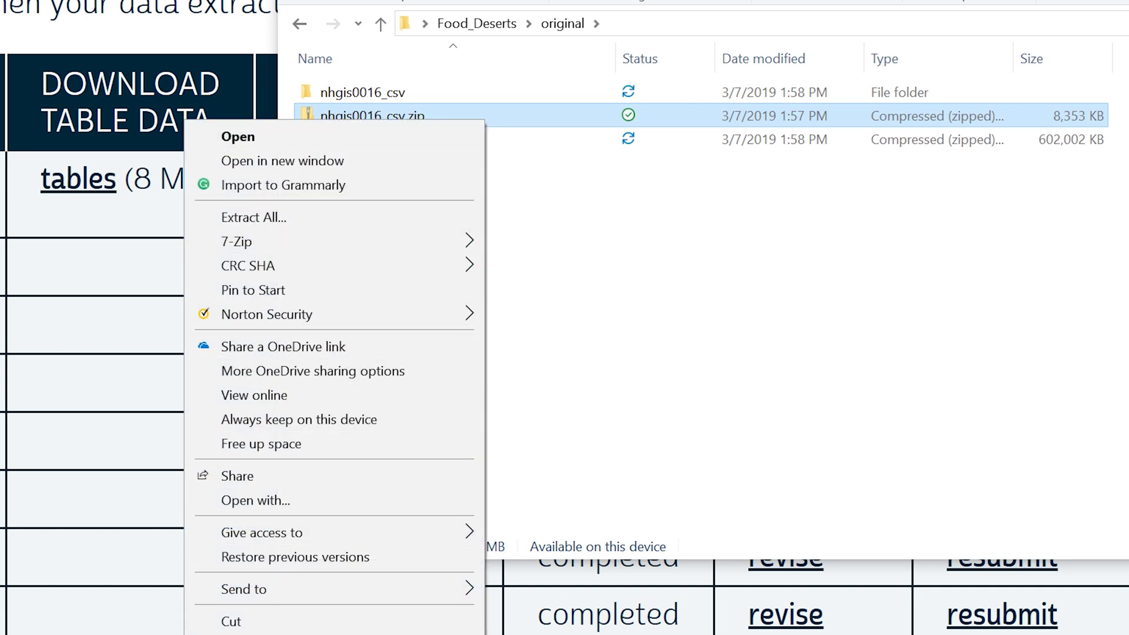
{"action": "key", "text": "Escape"}
{"action": "key", "text": "Delete"}
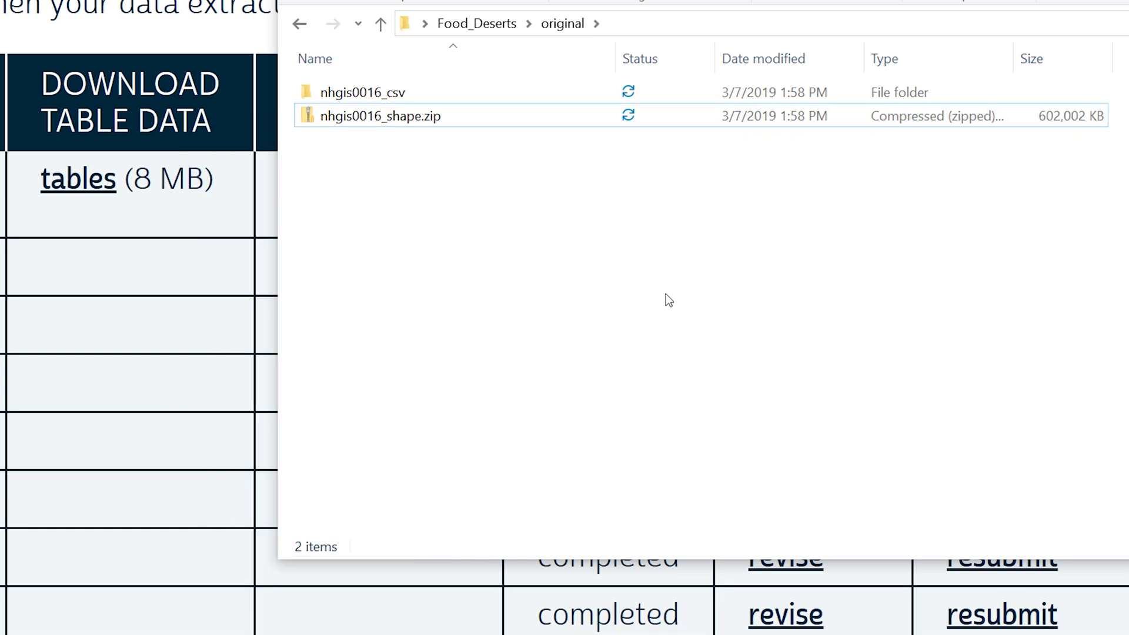
Extract nhgis0016_shape.zip in the original folder with 7-Zip.
{"action": "right_click", "coordinate": [452, 112]}
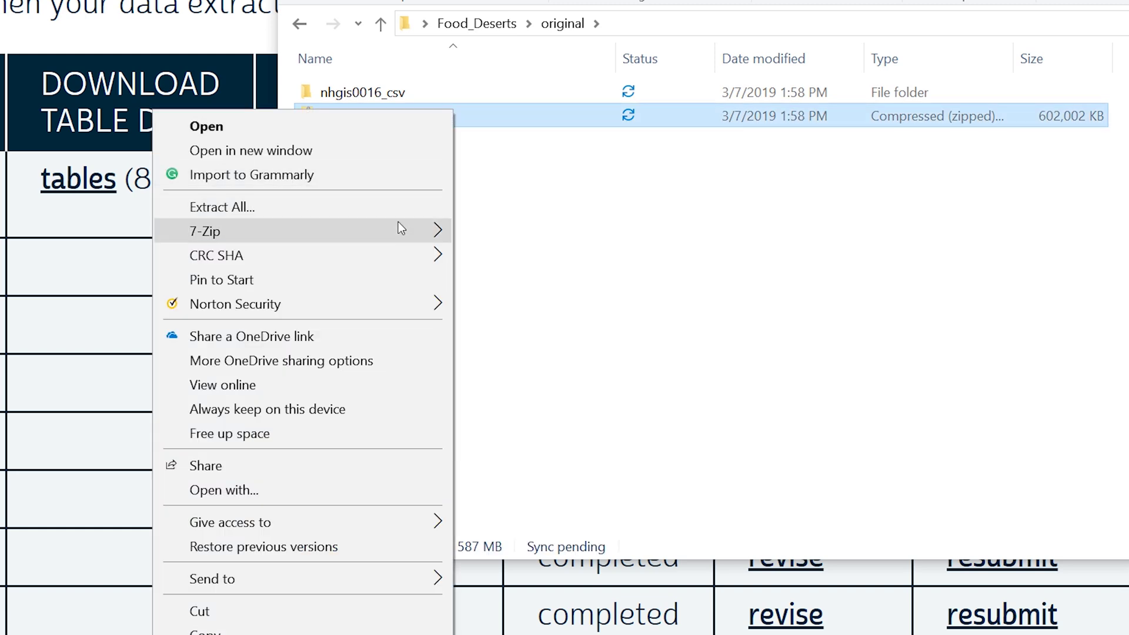
{"action": "mouse_move", "coordinate": [398, 231]}
{"action": "left_click", "coordinate": [647, 306]}
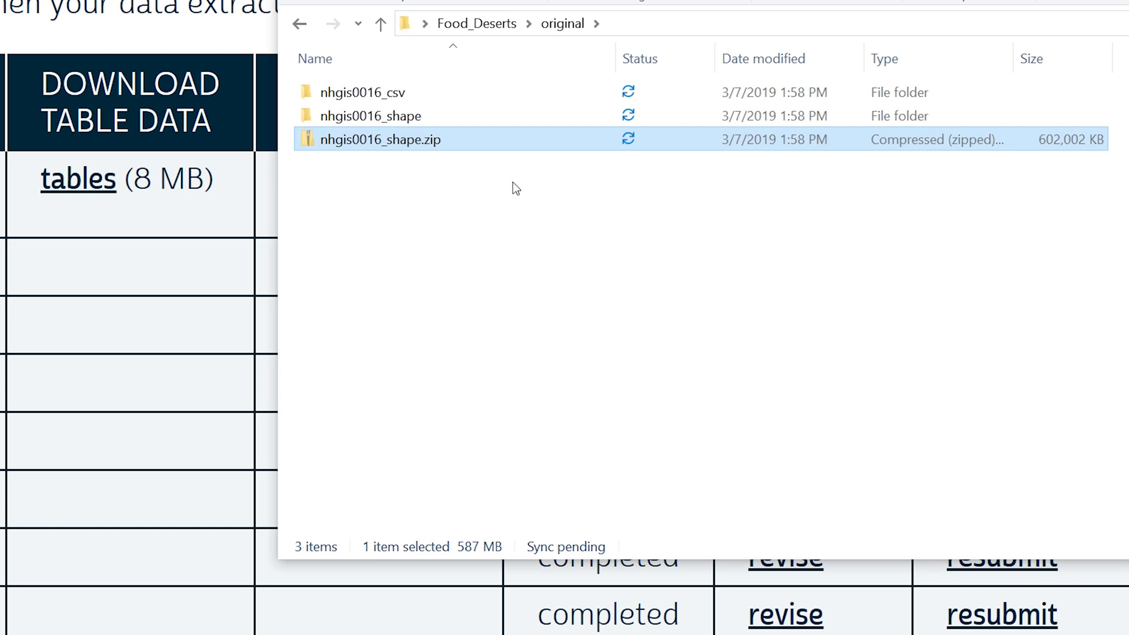
{"action": "right_click", "coordinate": [492, 143]}
Delete nhgis0016_shape.zip and open the nhgis0016_shape folder.
{"action": "key", "text": "d"}
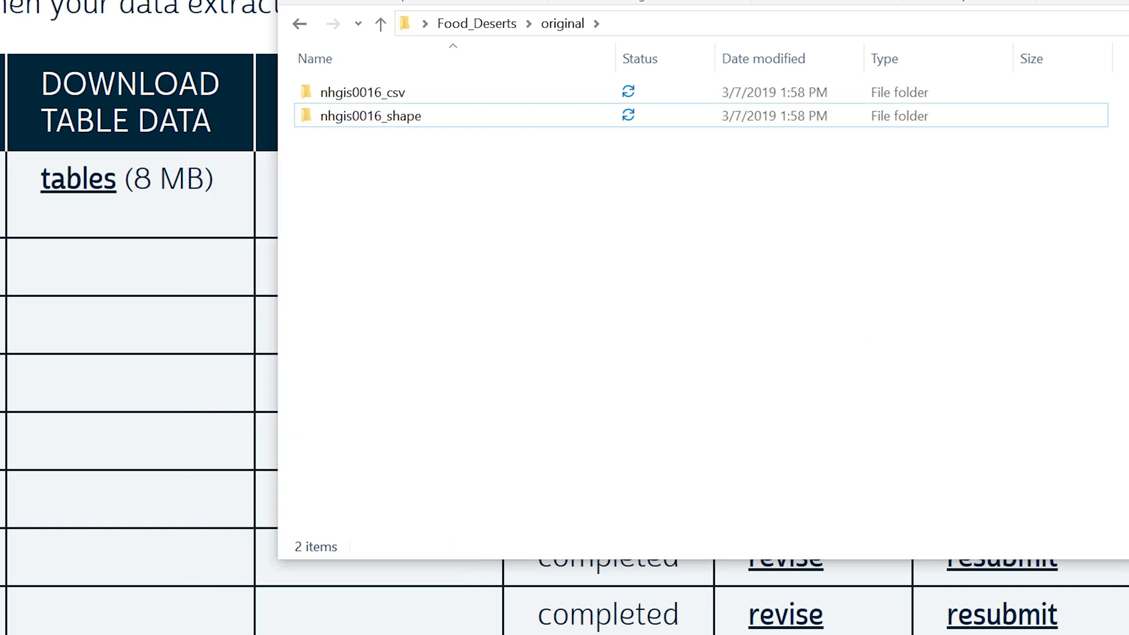
{"action": "left_click", "coordinate": [464, 120]}
{"action": "double_click", "coordinate": [473, 121]}
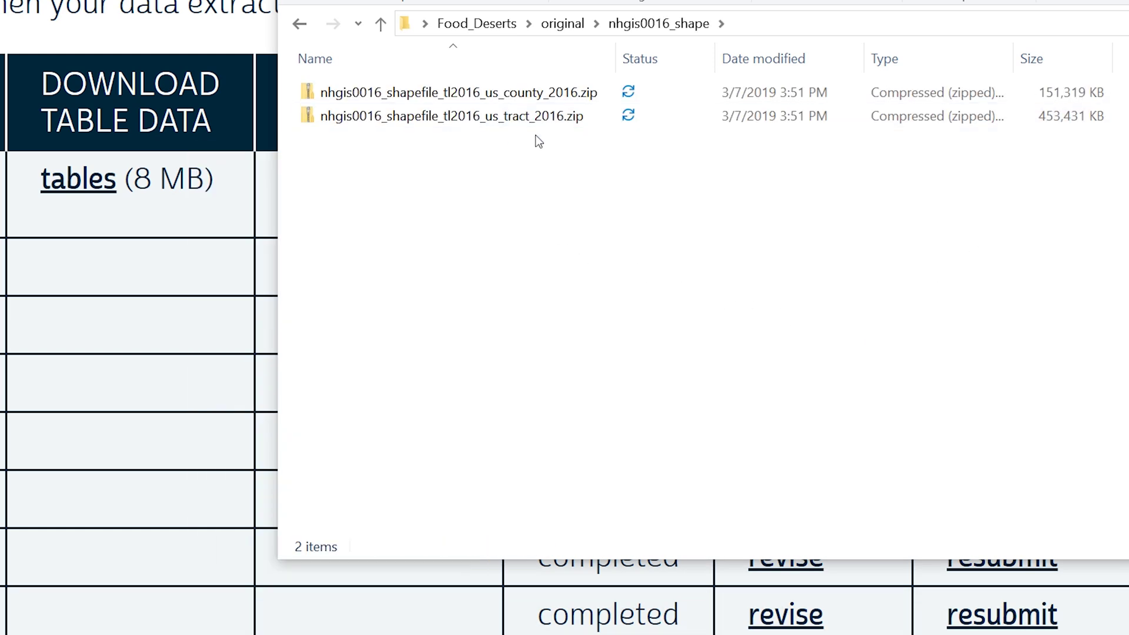
{"action": "left_click_drag", "start_coordinate": [614, 58], "coordinate": [695, 56]}
Extract the county and tract 2016 shapefile zips in place and delete both zips.
{"action": "right_click", "coordinate": [448, 94]}
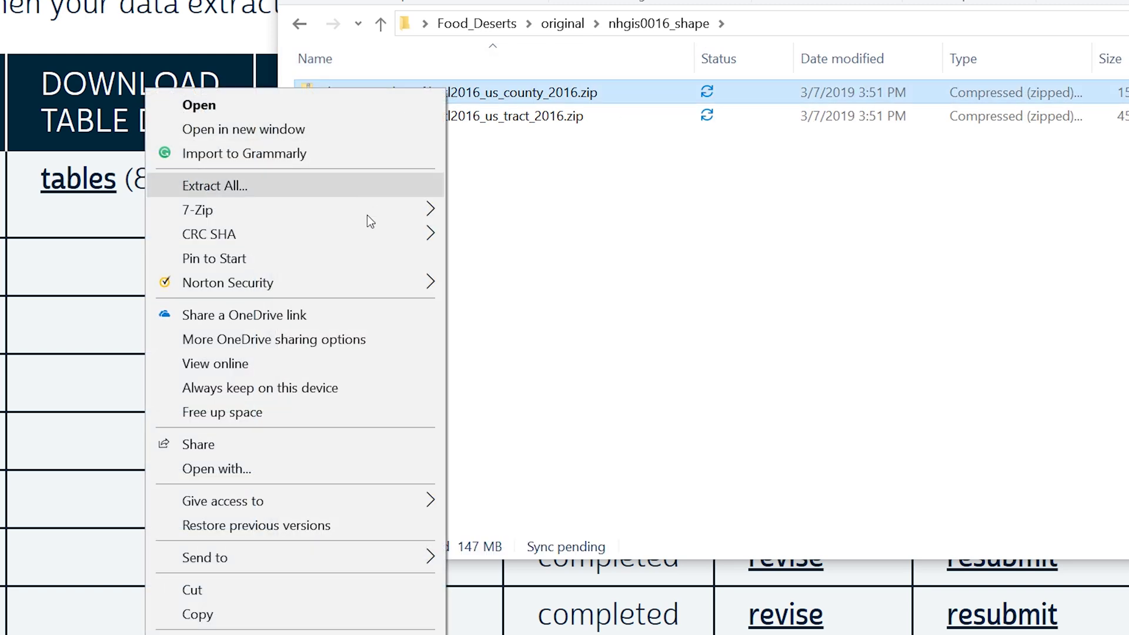
{"action": "mouse_move", "coordinate": [397, 213]}
{"action": "left_click", "coordinate": [523, 283]}
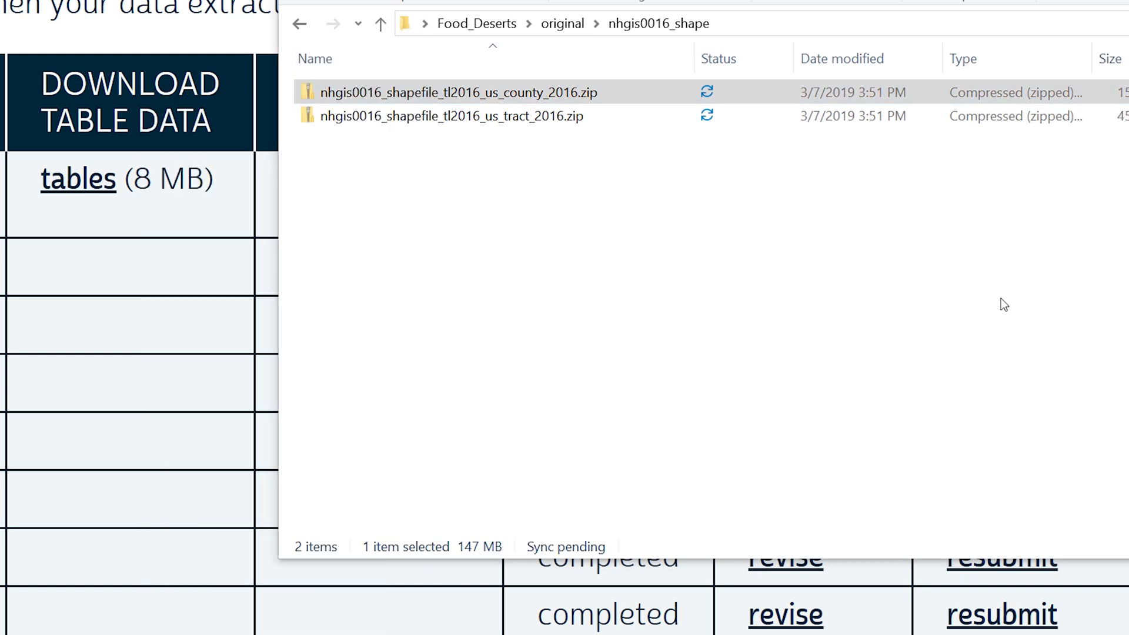
{"action": "key", "text": "Delete"}
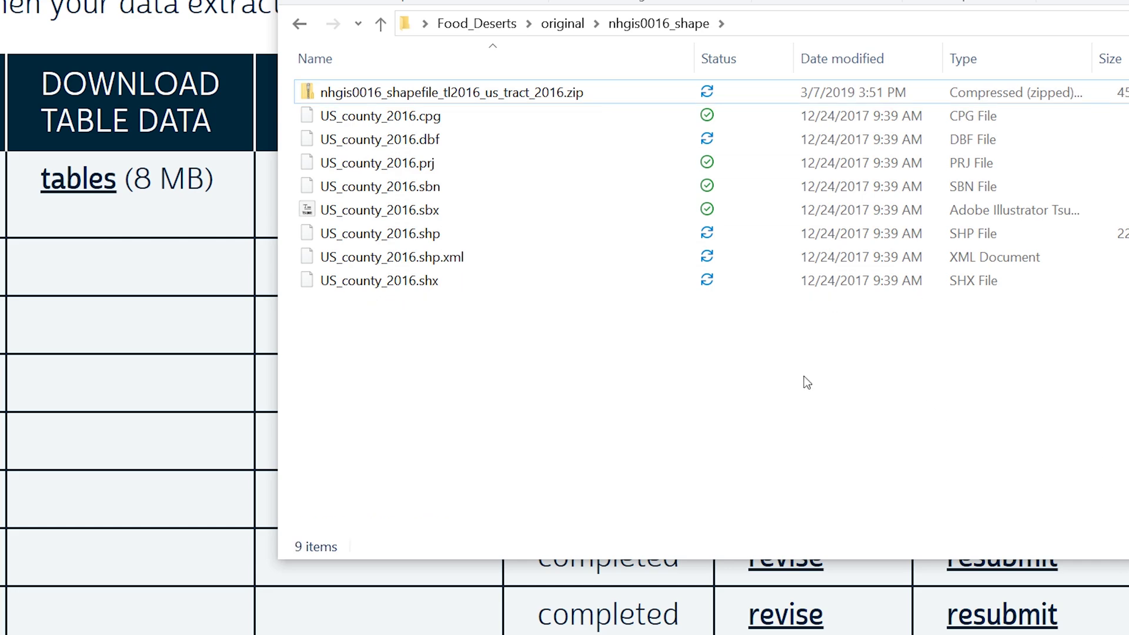
{"action": "right_click", "coordinate": [588, 93]}
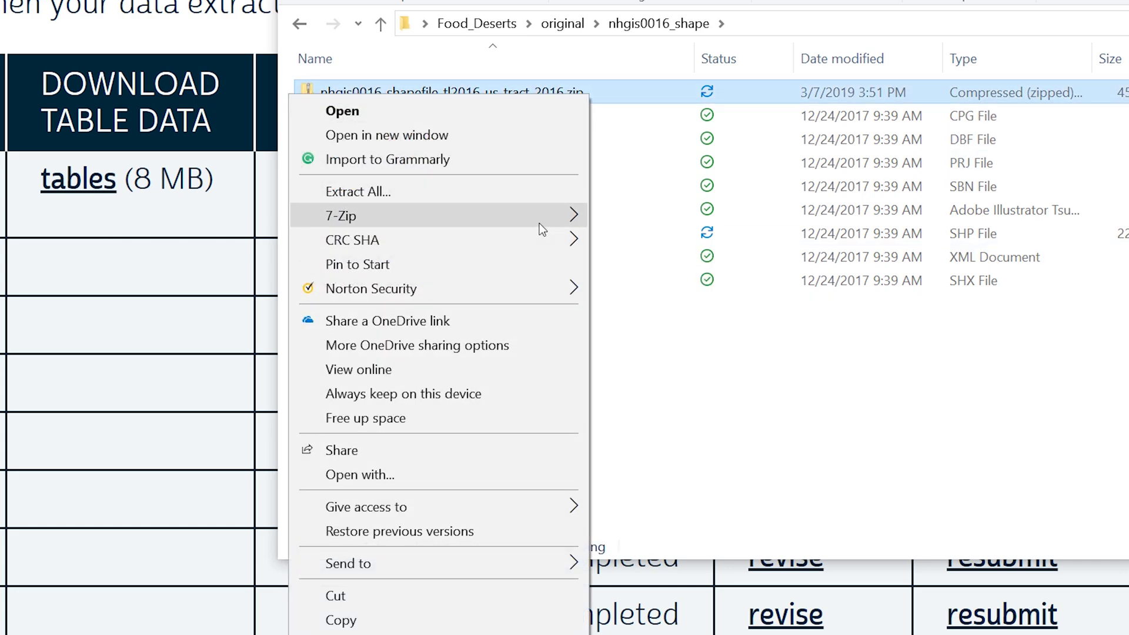
{"action": "mouse_move", "coordinate": [538, 223]}
{"action": "left_click", "coordinate": [714, 268]}
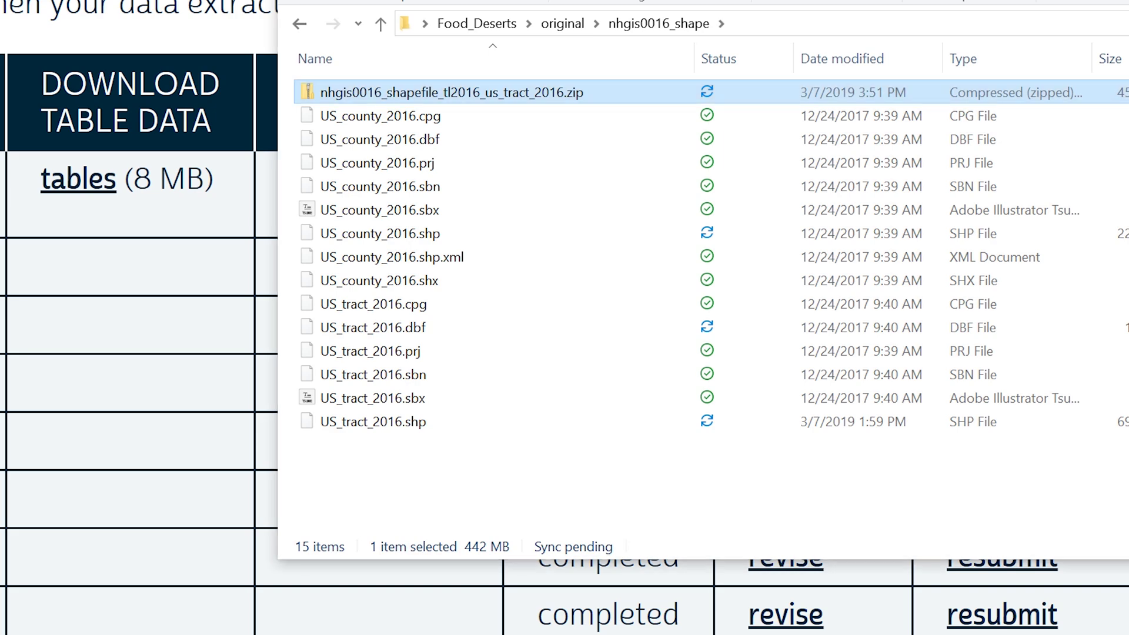
{"action": "key", "text": "Delete"}
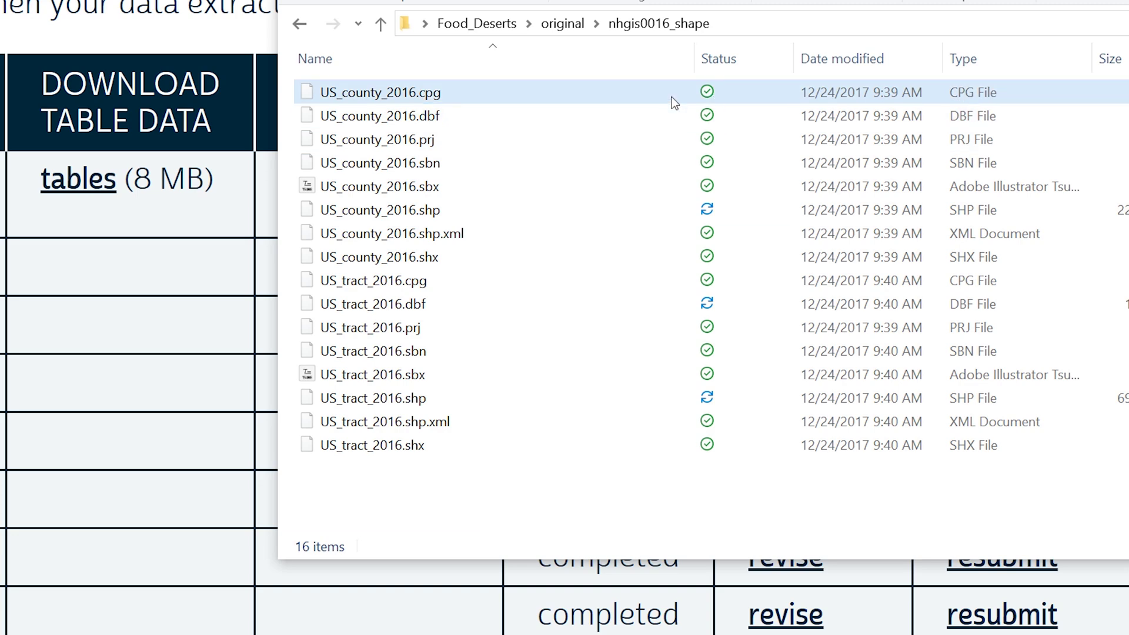
Go back to the original folder and open nhgis0016_csv.
{"action": "left_click", "coordinate": [559, 24]}
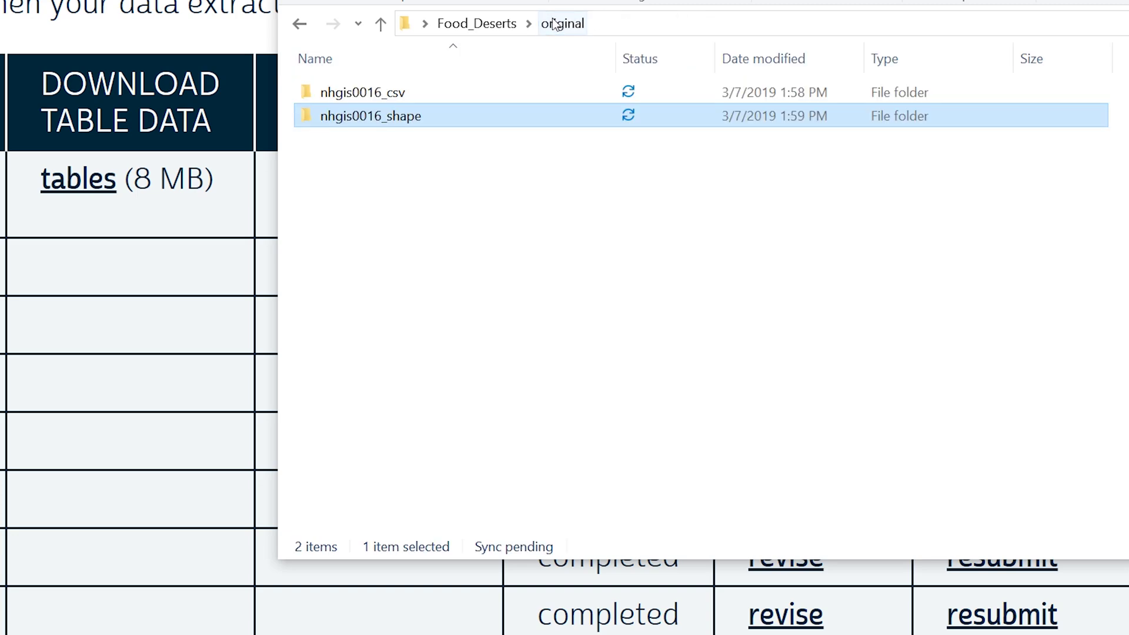
{"action": "left_click", "coordinate": [363, 92]}
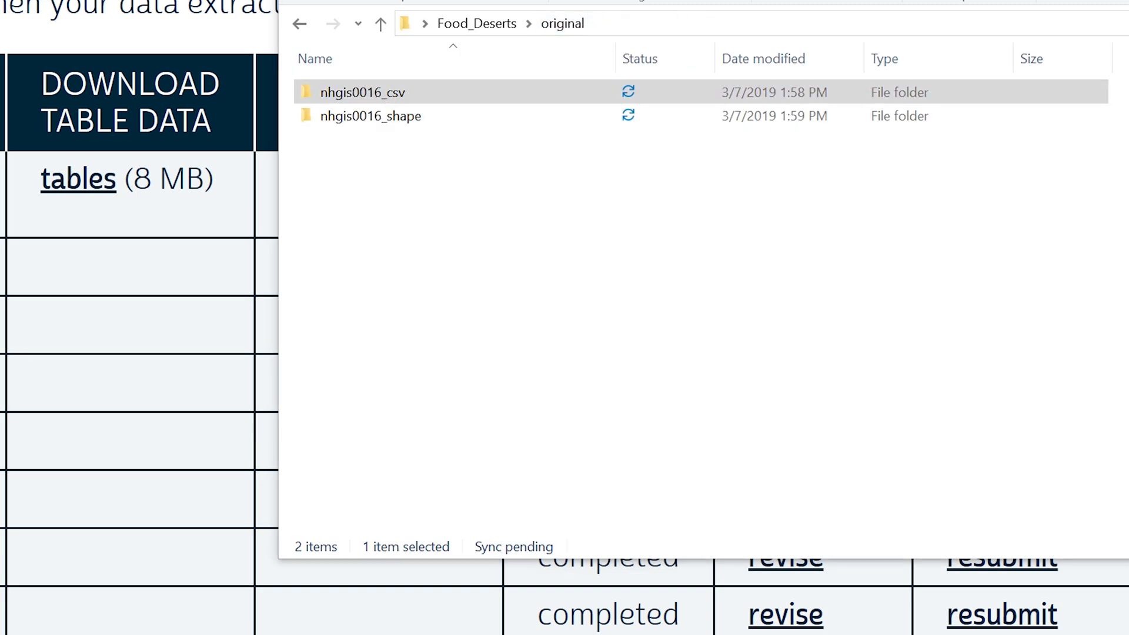
{"action": "double_click", "coordinate": [553, 93]}
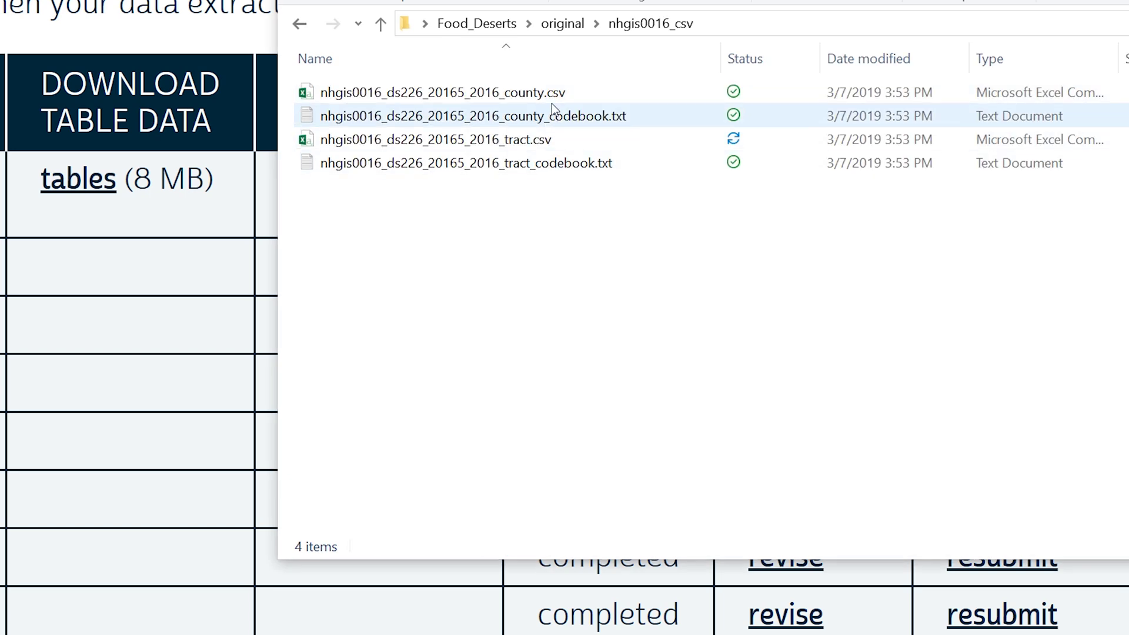
Rename the county CSV to County_Level_Income.csv and the tract CSV to Tract_Level_Income.csv.
{"action": "left_click", "coordinate": [558, 98]}
{"action": "right_click", "coordinate": [557, 99]}
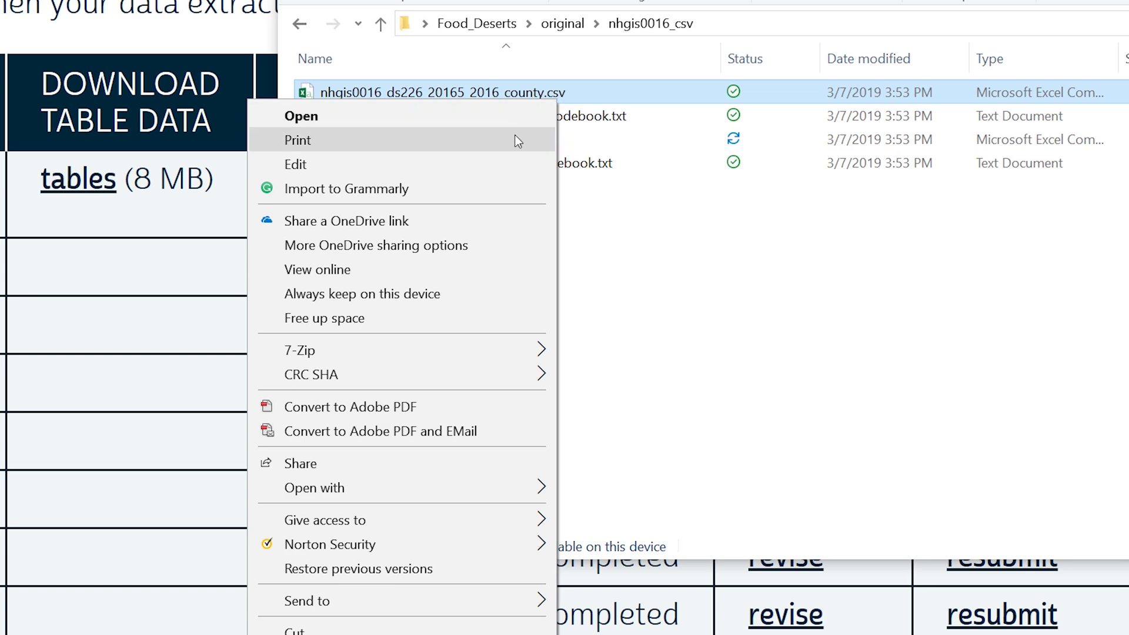
{"action": "type", "text": "m"}
{"action": "type", "text": "County_"}
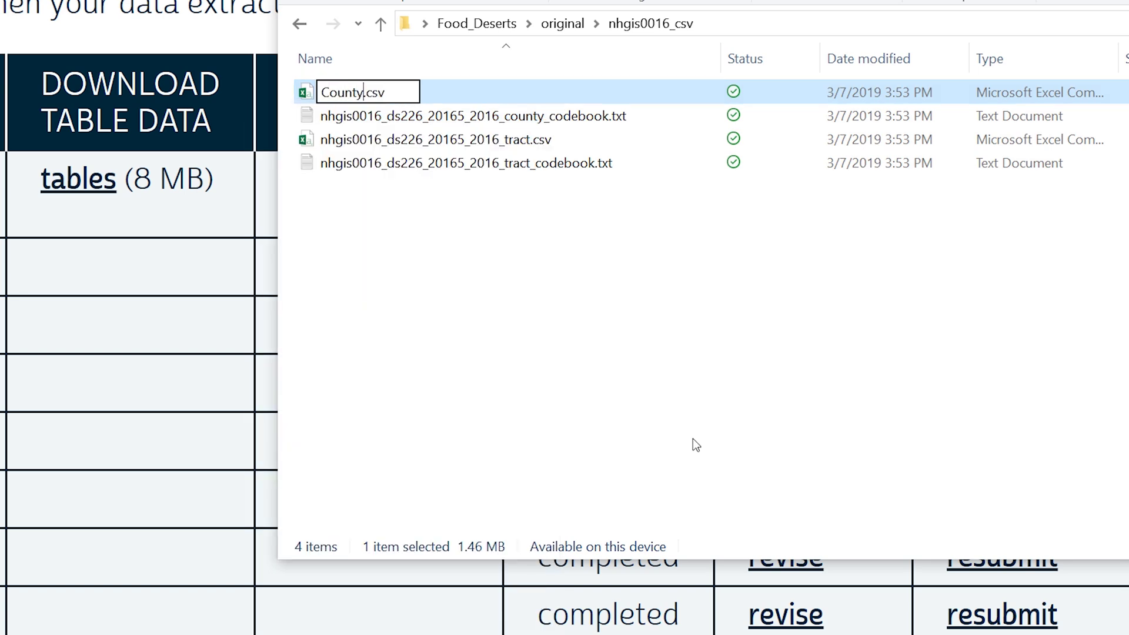
{"action": "type", "text": "Level_Income"}
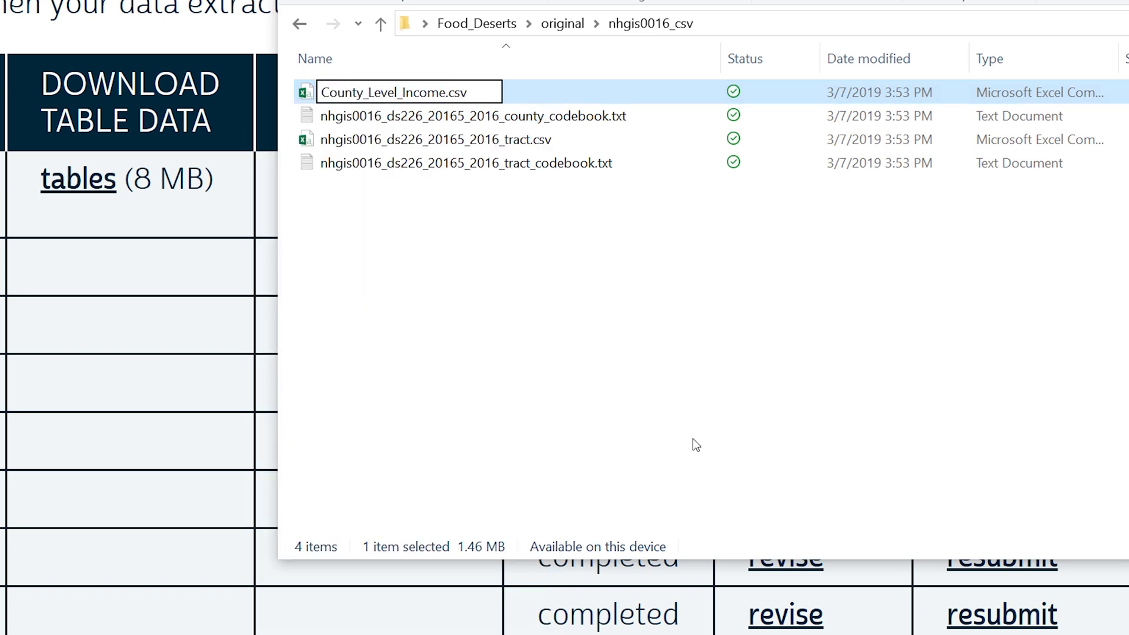
{"action": "left_click", "coordinate": [492, 193]}
{"action": "right_click", "coordinate": [547, 141]}
{"action": "type", "text": "mTract_Level_Income"}
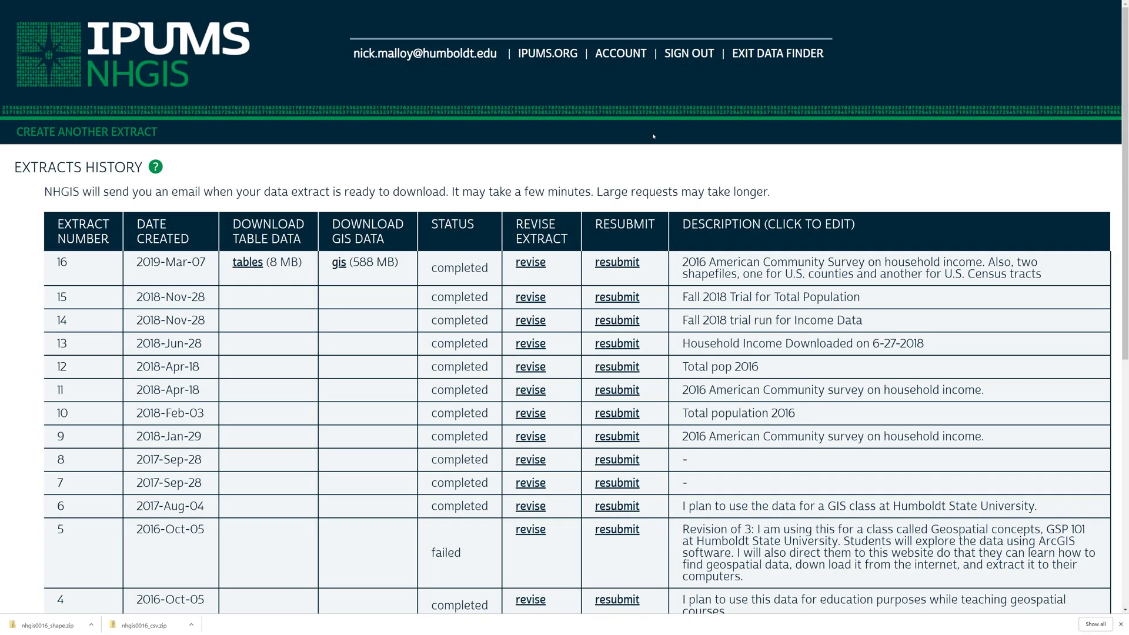
Start a new extract filtered to census tract geography, year 2016 and the Total Population topic.
{"action": "left_click", "coordinate": [87, 131]}
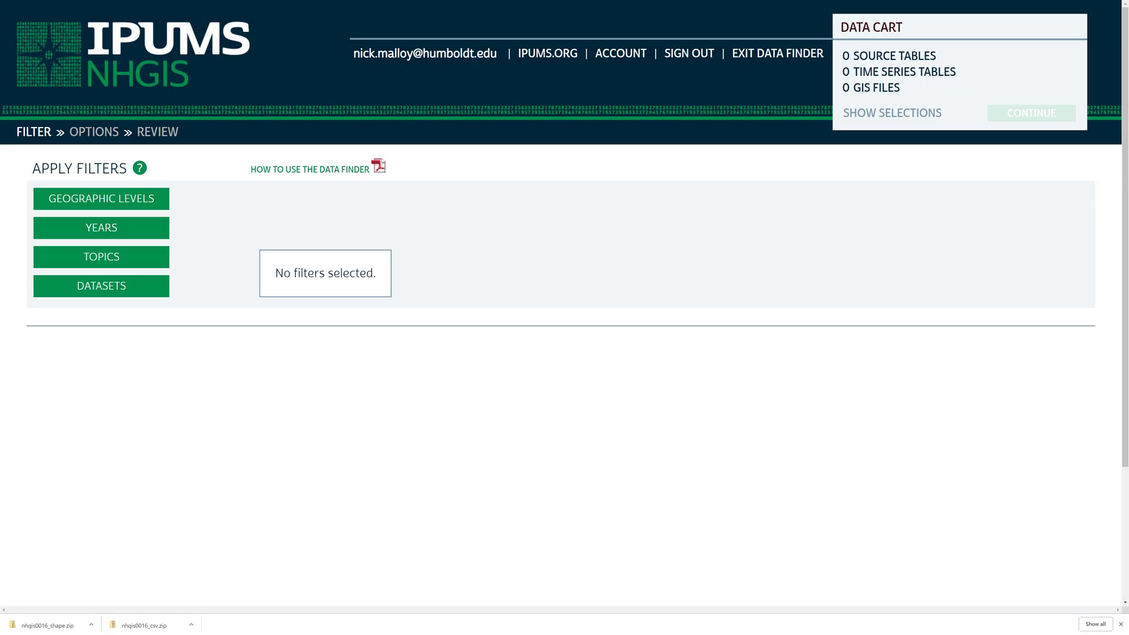
{"action": "left_click", "coordinate": [101, 198]}
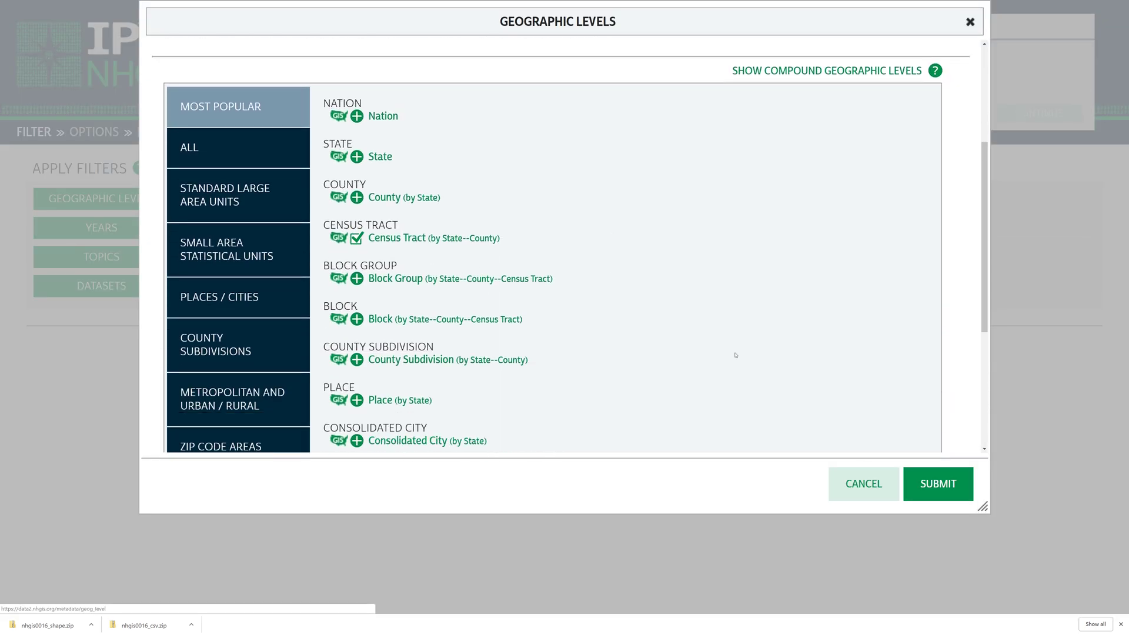
{"action": "left_click", "coordinate": [938, 483]}
{"action": "left_click", "coordinate": [101, 228]}
{"action": "left_click", "coordinate": [290, 135]}
{"action": "left_click", "coordinate": [937, 482]}
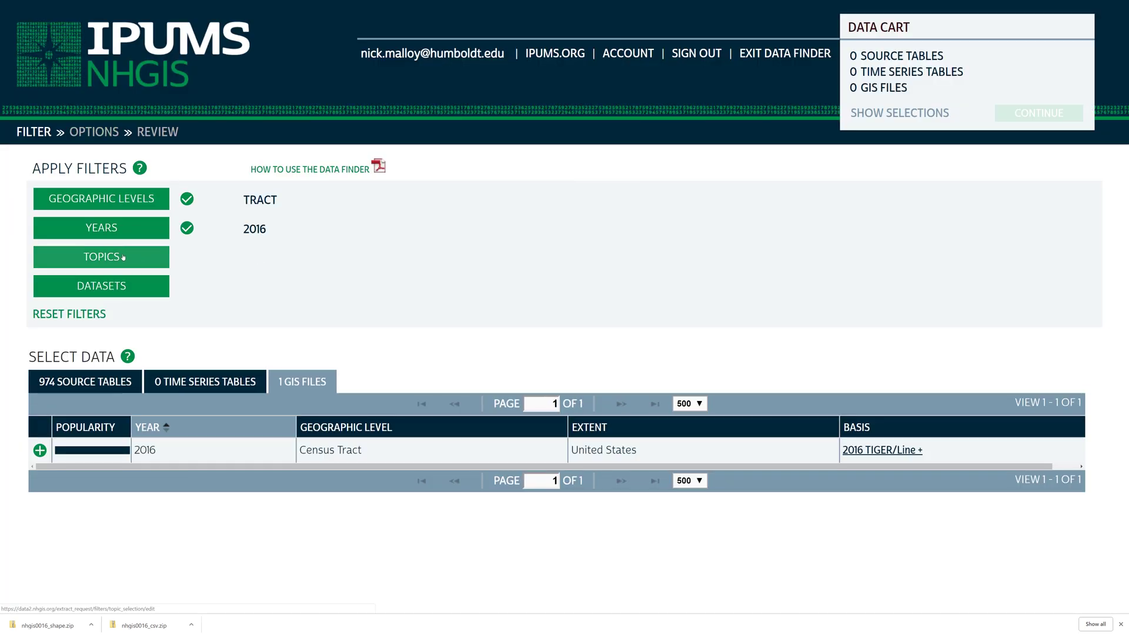
{"action": "left_click", "coordinate": [123, 257]}
{"action": "scroll", "coordinate": [529, 352], "scroll_direction": "down", "scroll_amount": 5}
{"action": "left_click", "coordinate": [332, 78]}
{"action": "left_click", "coordinate": [937, 482]}
{"action": "left_click", "coordinate": [106, 382]}
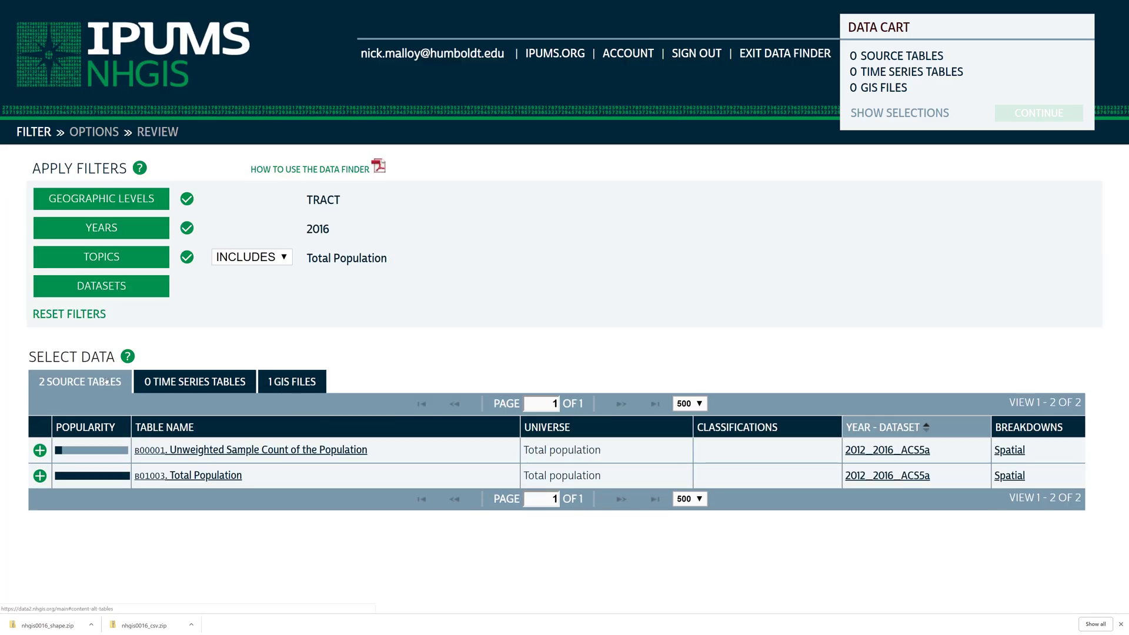
Add table B01003, describe it as '2016 Total Population by Census Tract', submit, and download the tables.
{"action": "left_click", "coordinate": [39, 475]}
{"action": "left_click", "coordinate": [1038, 112]}
{"action": "left_click", "coordinate": [1038, 112]}
{"action": "left_click", "coordinate": [189, 524]}
{"action": "type", "text": "2016 Total Population by Census Tract"}
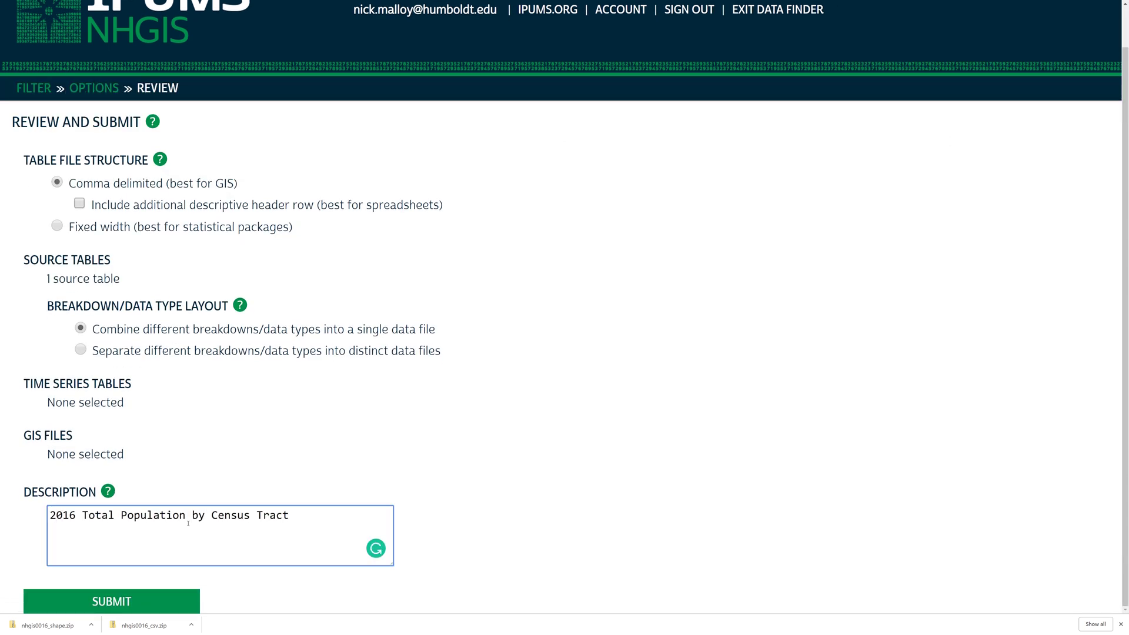
{"action": "left_click", "coordinate": [111, 601]}
{"action": "left_click", "coordinate": [247, 262]}
Save nhgis0017_csv.zip to original, extract it with 7-Zip into its own folder, and delete the zip.
{"action": "key", "text": "Return"}
{"action": "key", "text": "alt+Tab"}
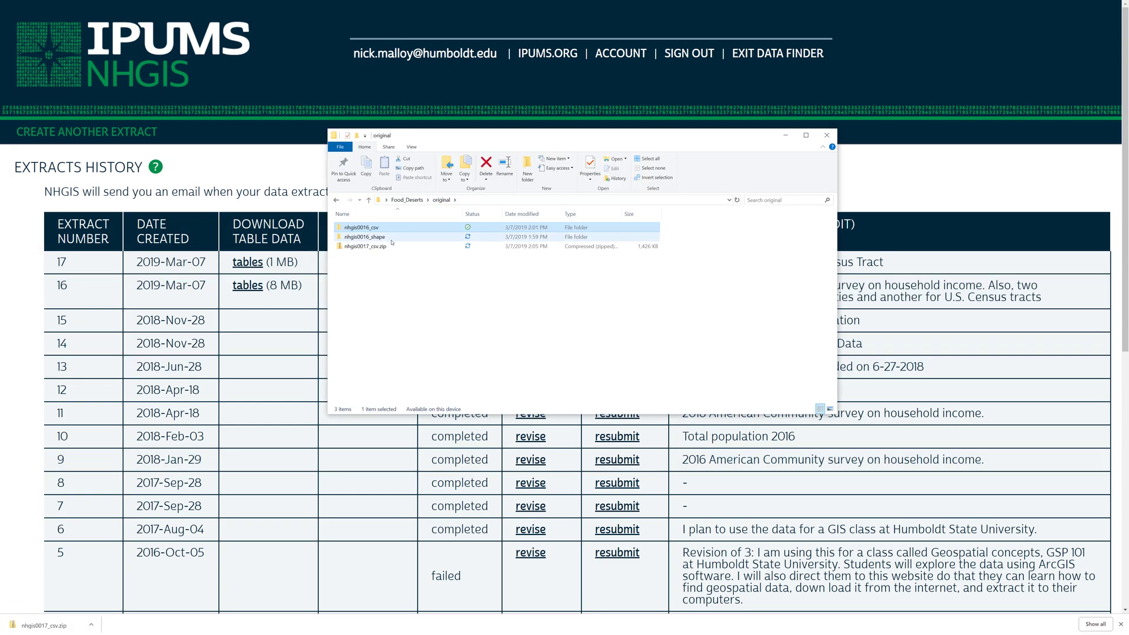
{"action": "right_click", "coordinate": [391, 244]}
{"action": "mouse_move", "coordinate": [329, 287]}
{"action": "left_click", "coordinate": [459, 324]}
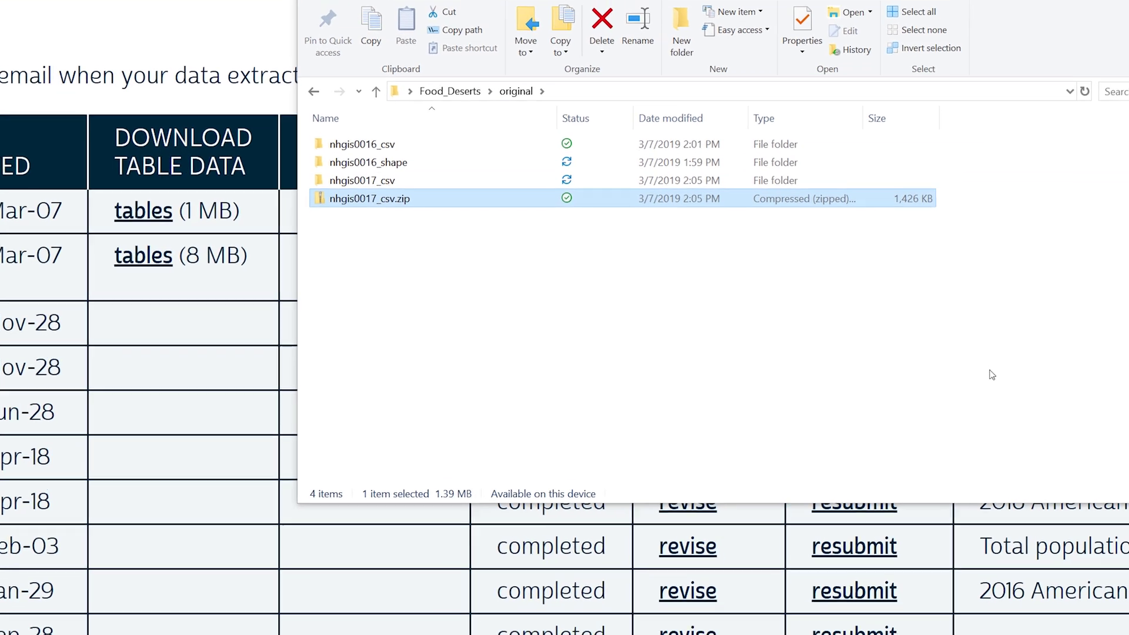
{"action": "key", "text": "Delete"}
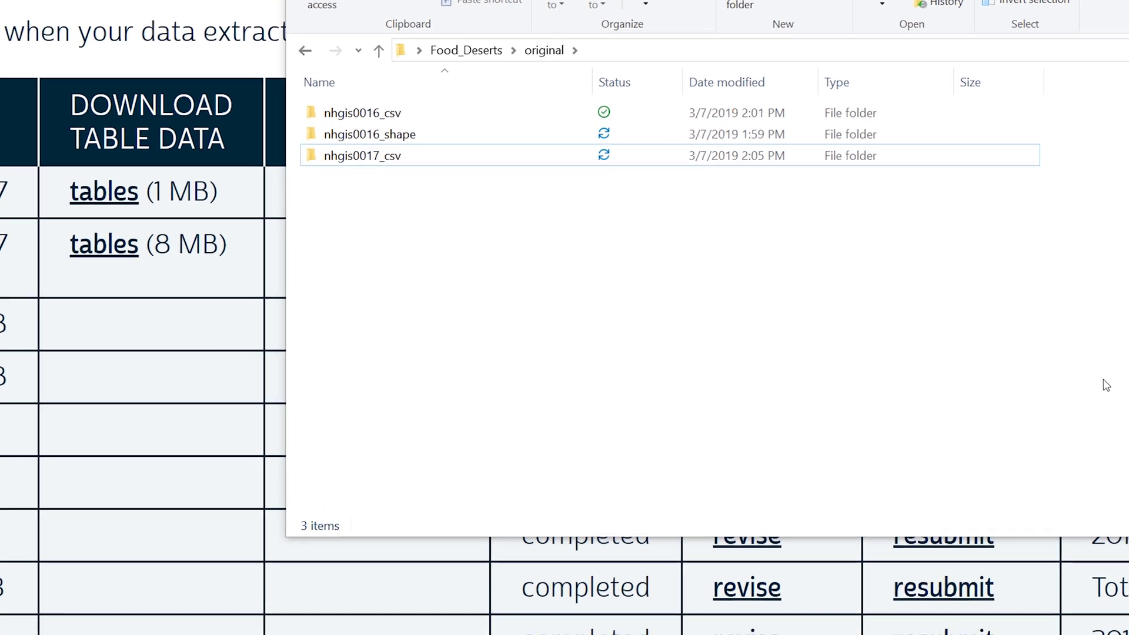
In nhgis0017_csv, rename the tract CSV to Tract_Level_Population.csv.
{"action": "left_click", "coordinate": [557, 160]}
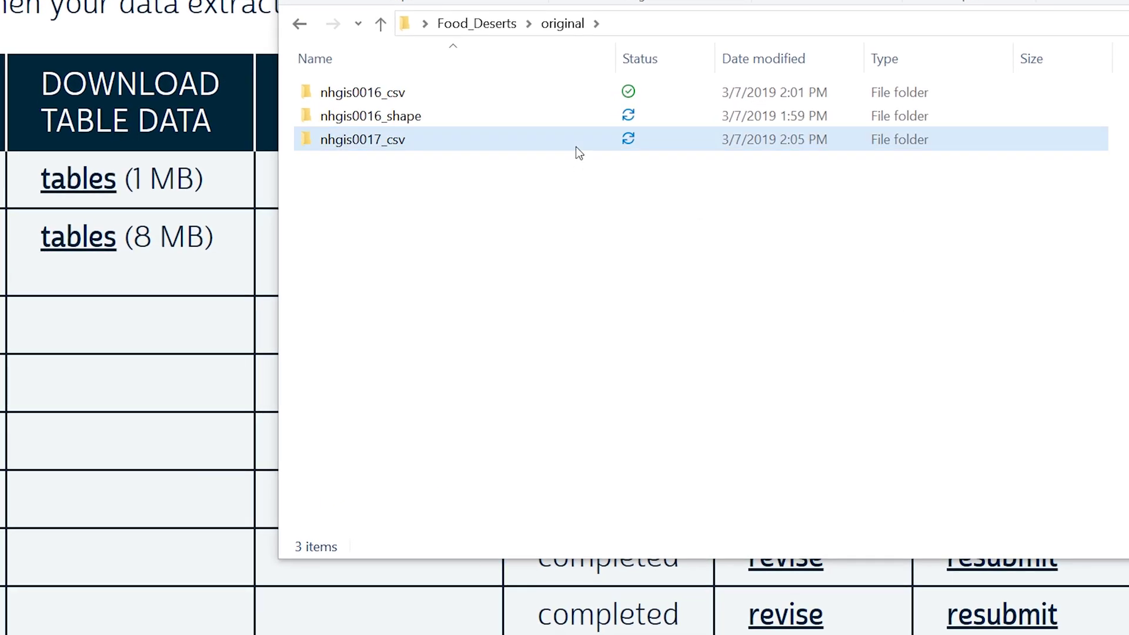
{"action": "double_click", "coordinate": [576, 146]}
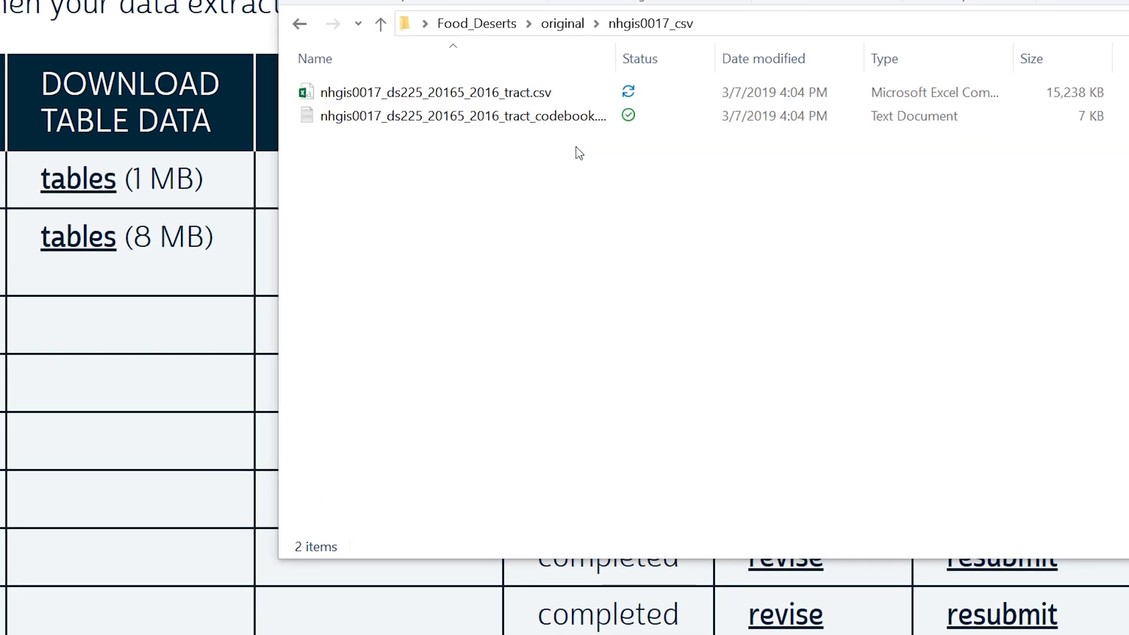
{"action": "left_click", "coordinate": [497, 94]}
{"action": "right_click", "coordinate": [496, 94]}
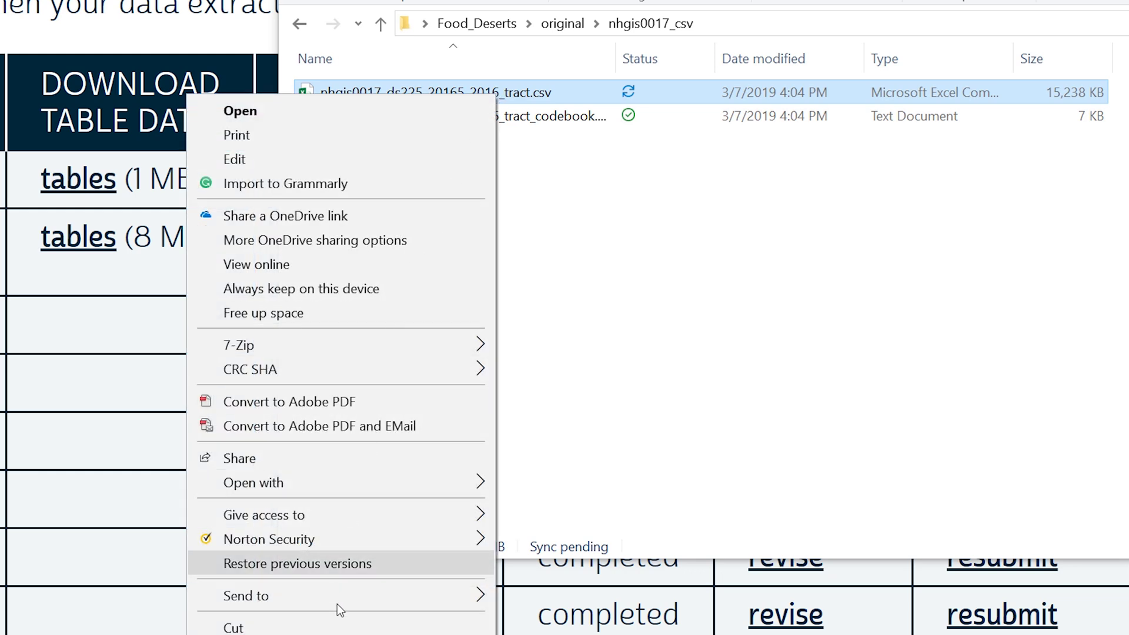
{"action": "type", "text": "m"}
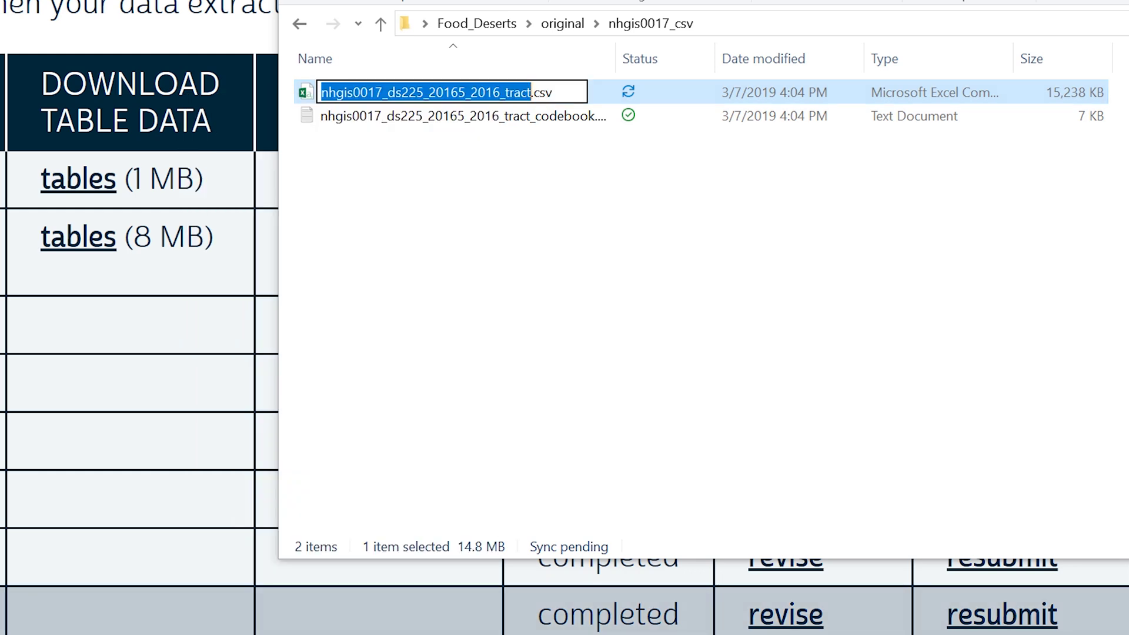
{"action": "type", "text": "Tract_L"}
{"action": "type", "text": "evel_Populatio"}
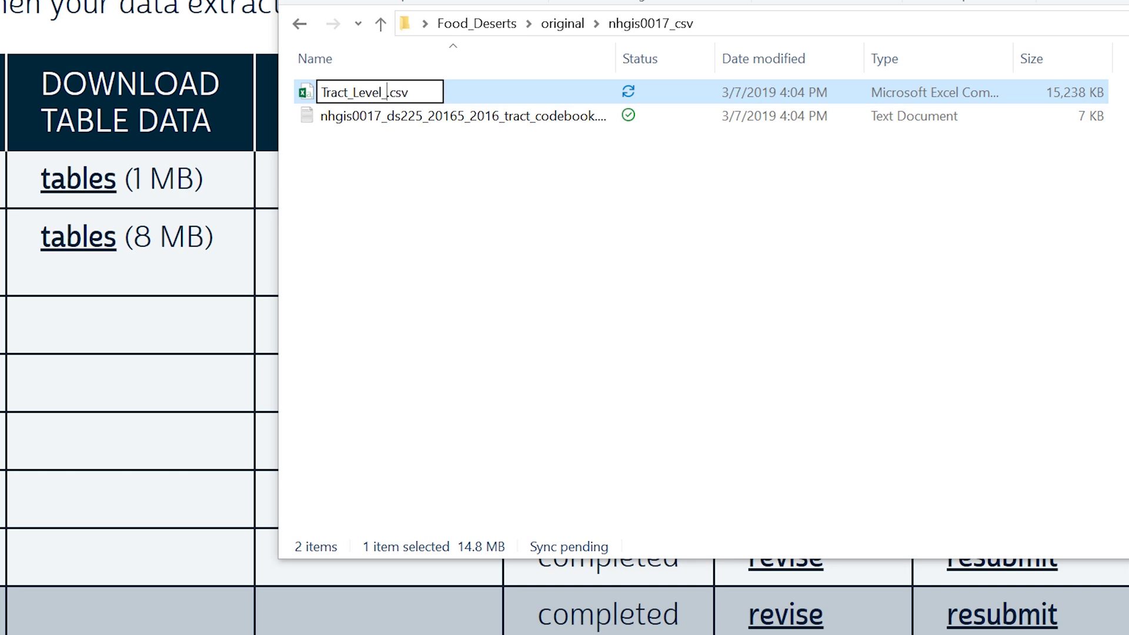
{"action": "type", "text": "n"}
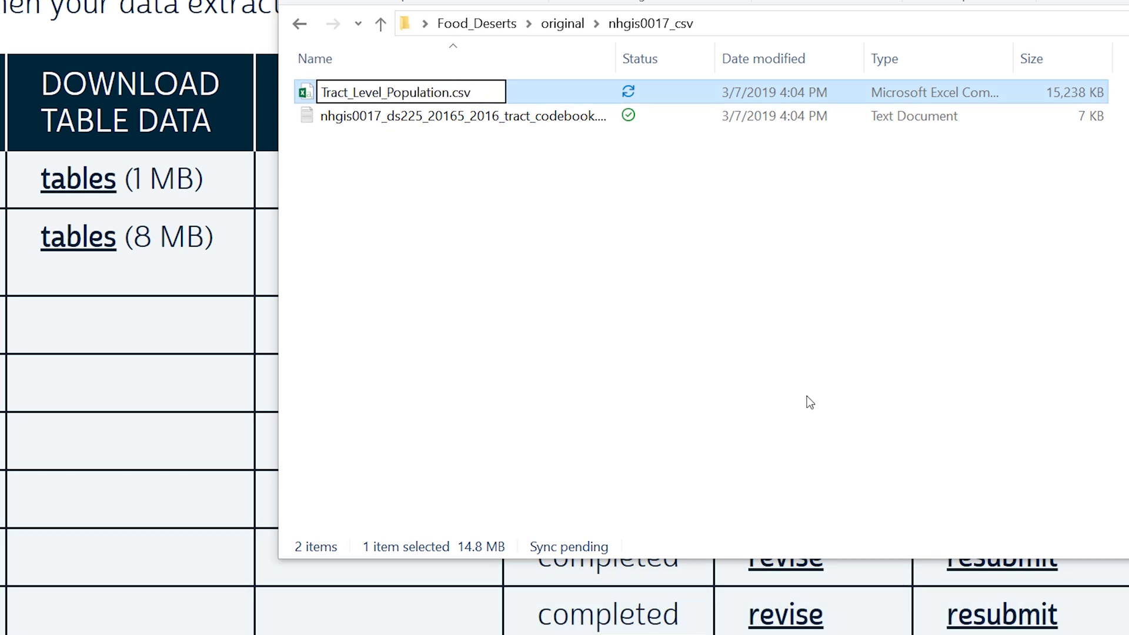
{"action": "left_click", "coordinate": [807, 396]}
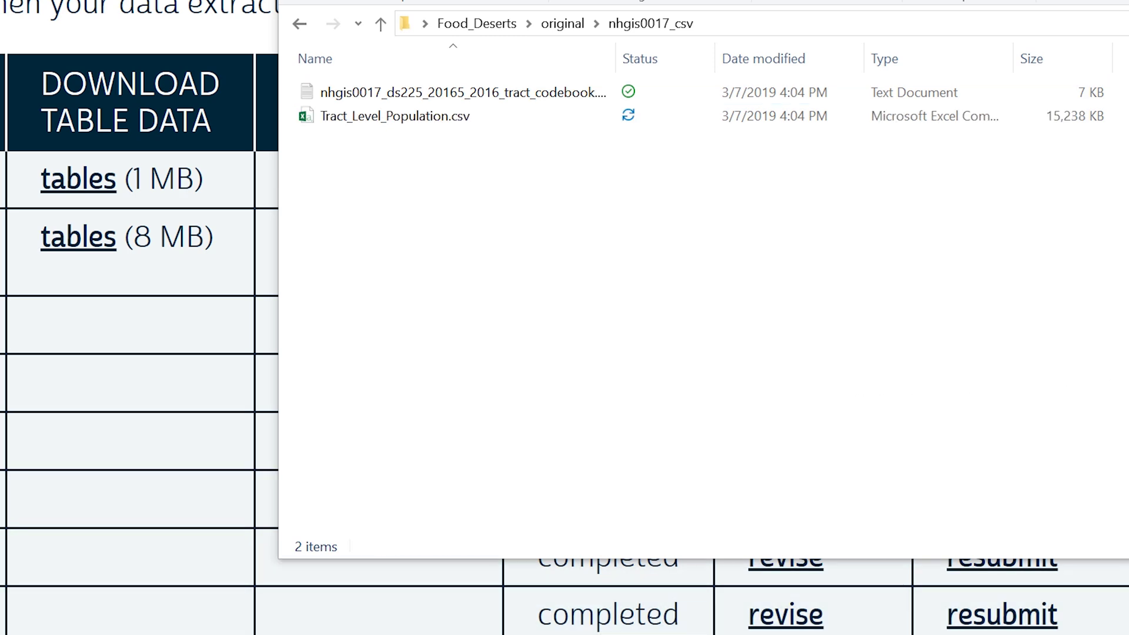